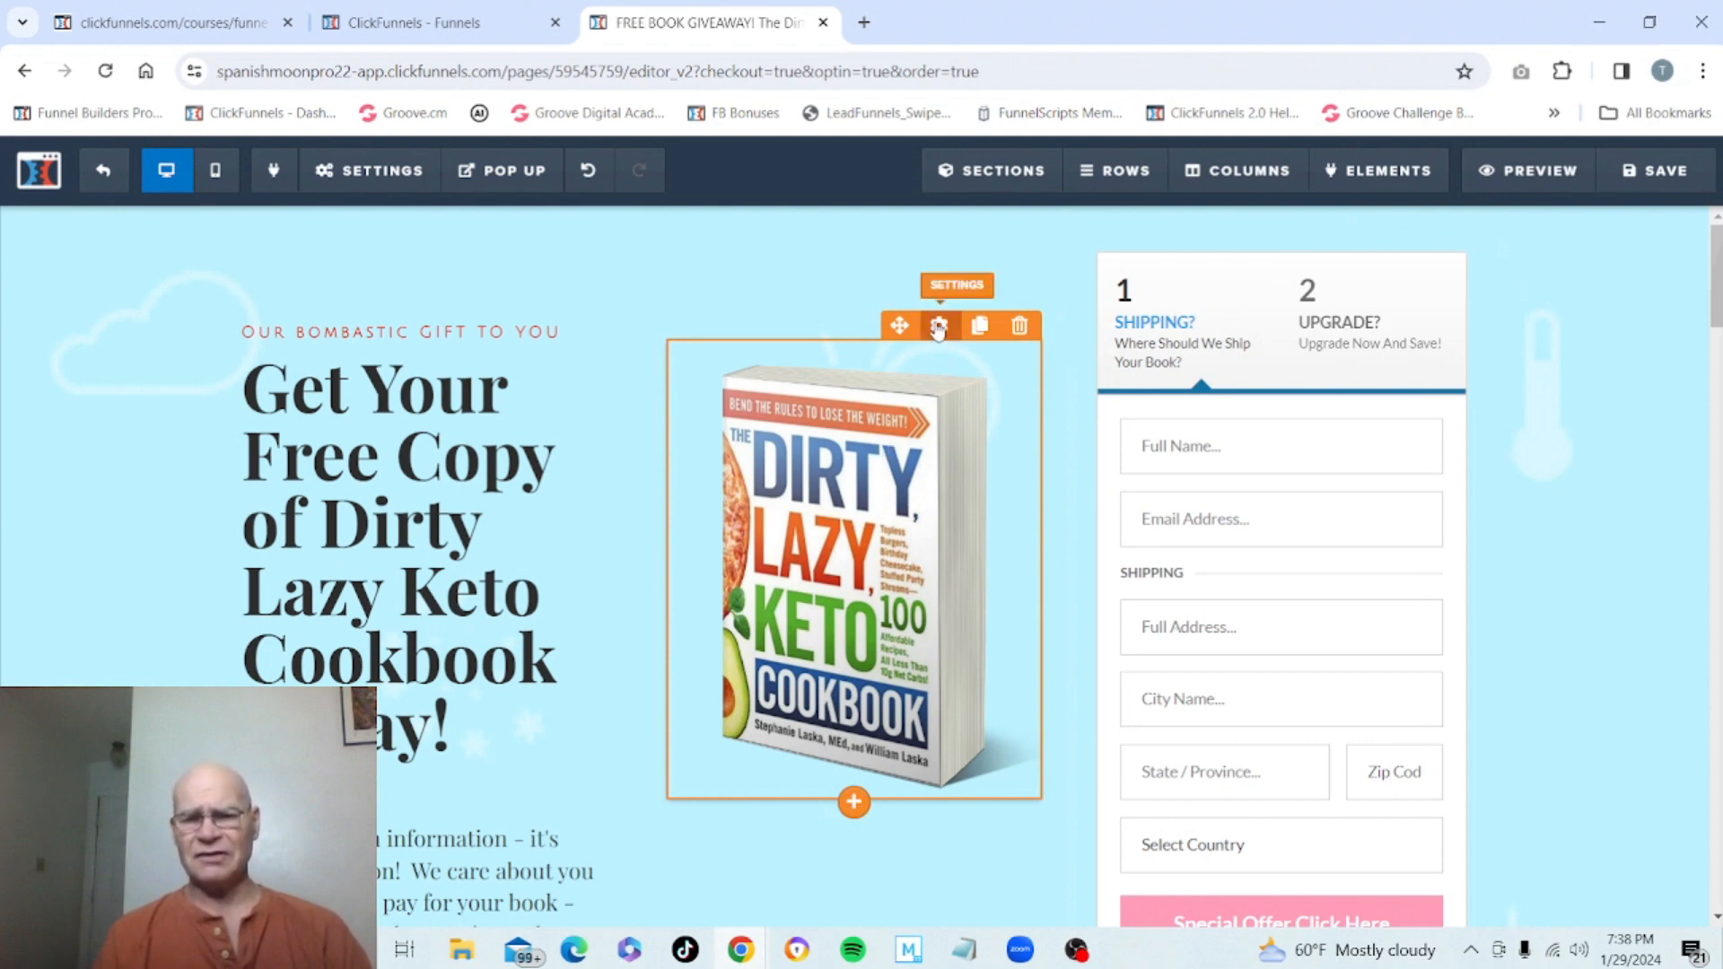
Step: Review the cookbook image's advanced styles, including the opacity and grey scale options, and close its settings
{"action": "left_click", "coordinate": [938, 329]}
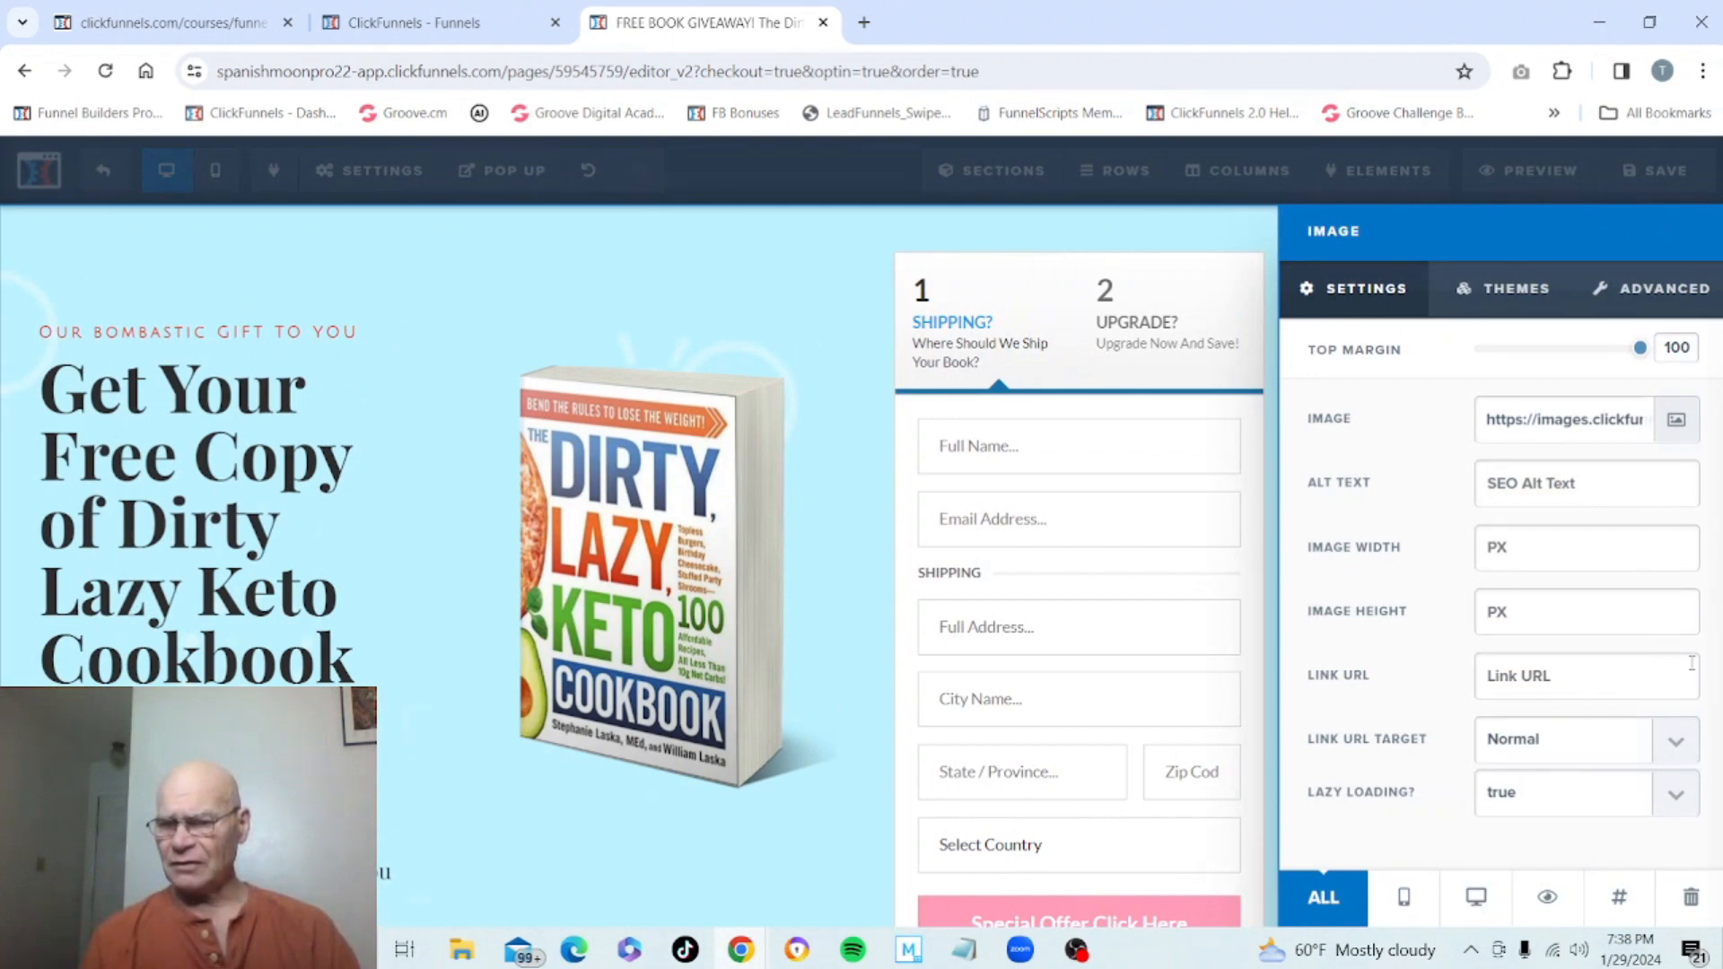
{"action": "left_click", "coordinate": [1662, 291]}
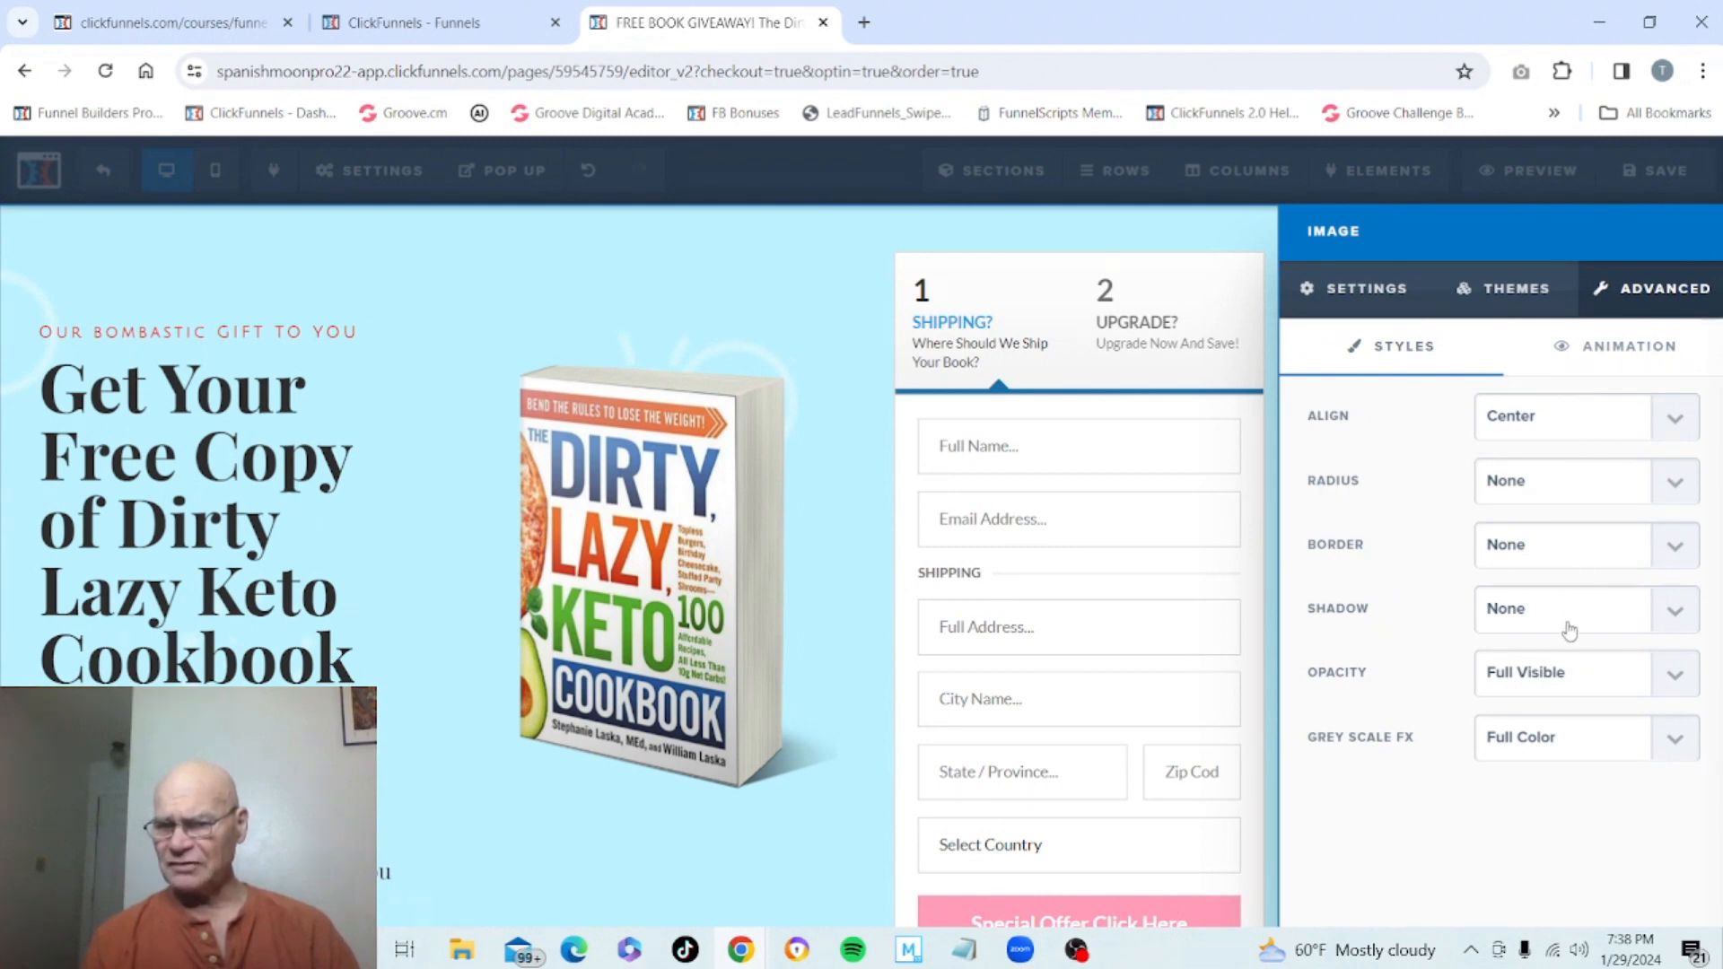
{"action": "left_click", "coordinate": [1673, 685]}
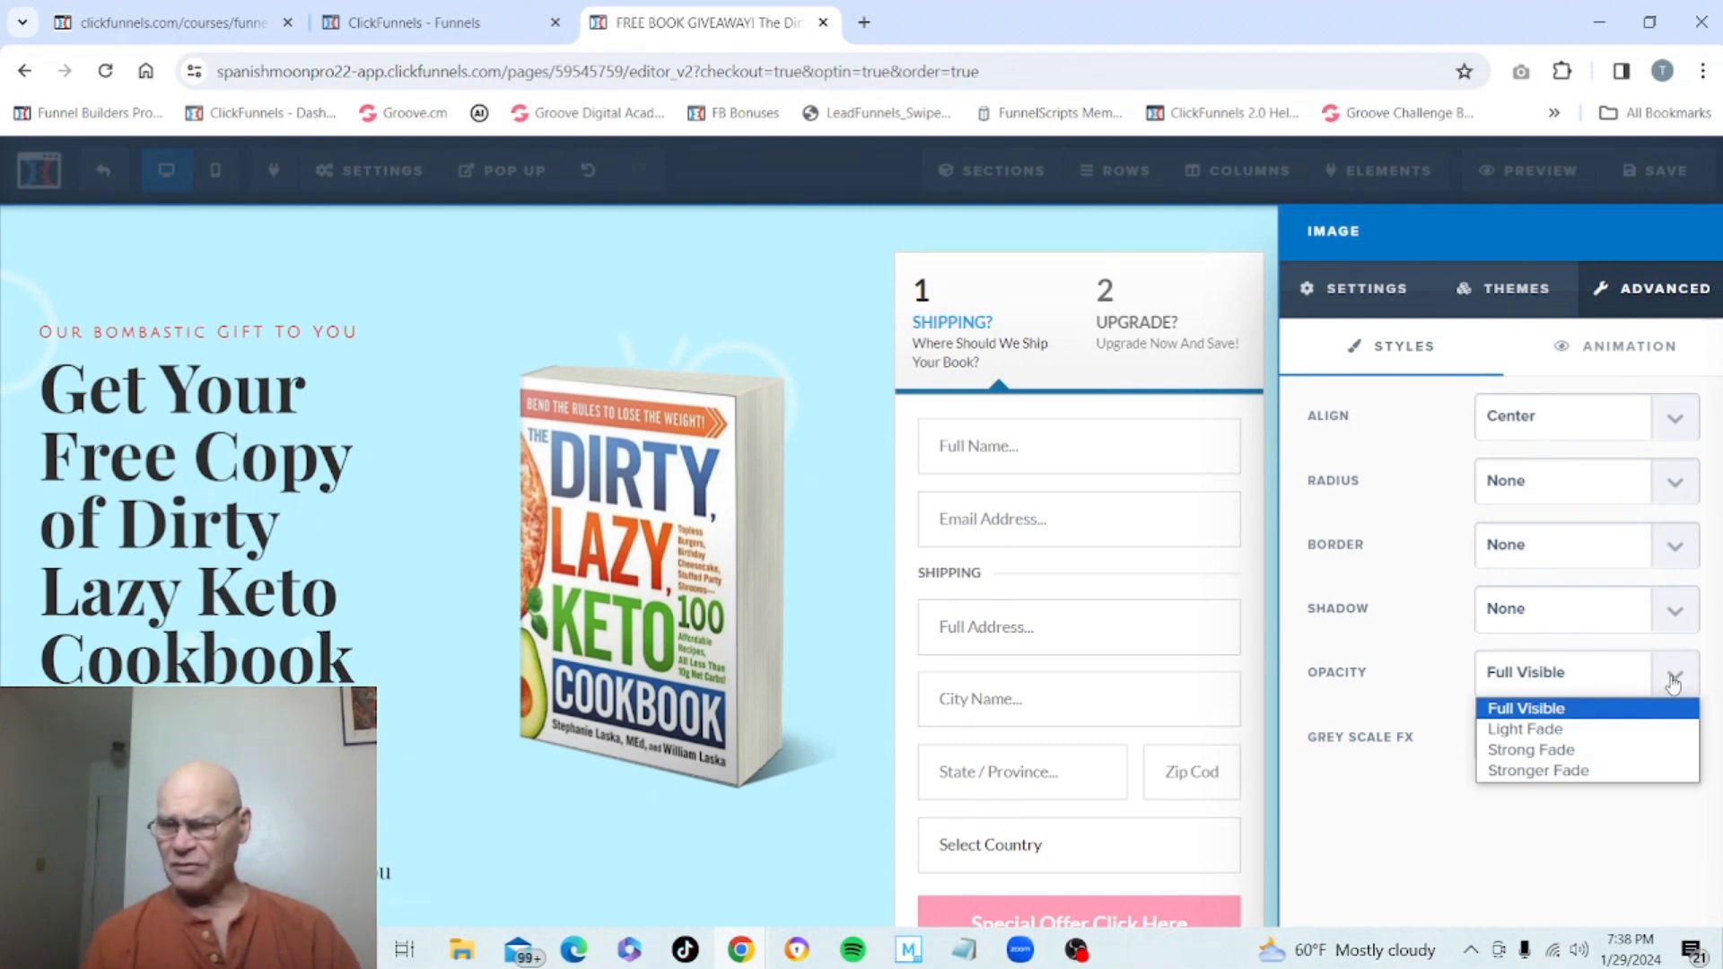
{"action": "left_click", "coordinate": [1674, 684]}
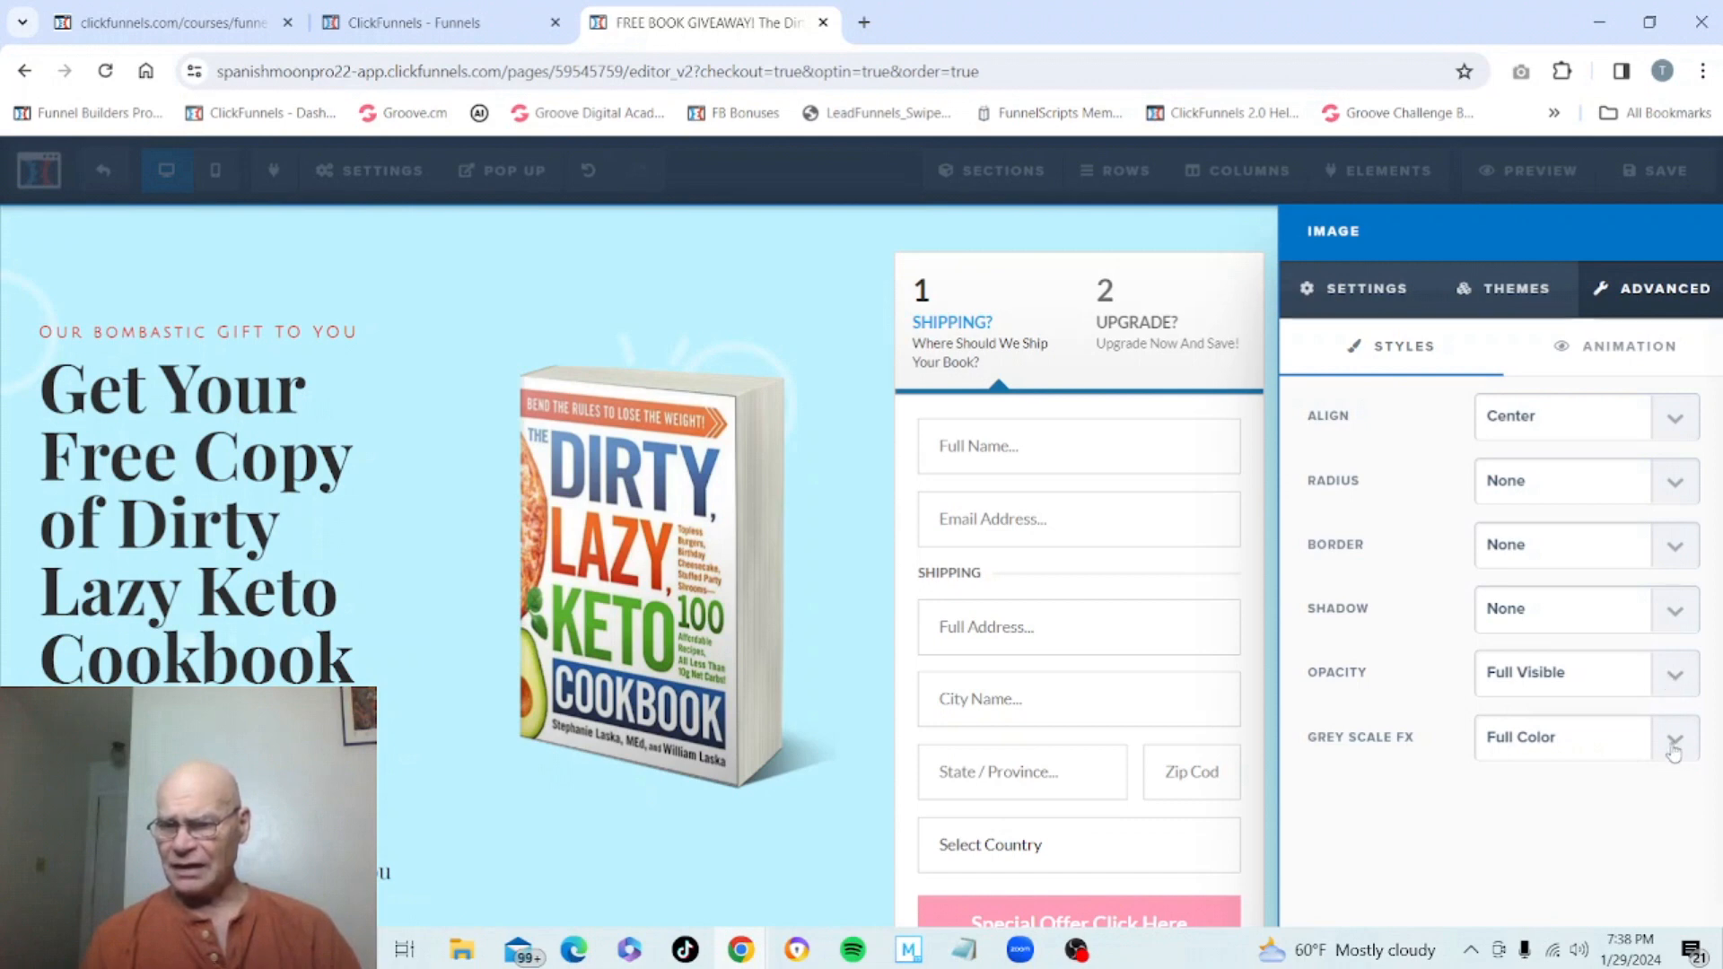
{"action": "left_click", "coordinate": [1675, 750]}
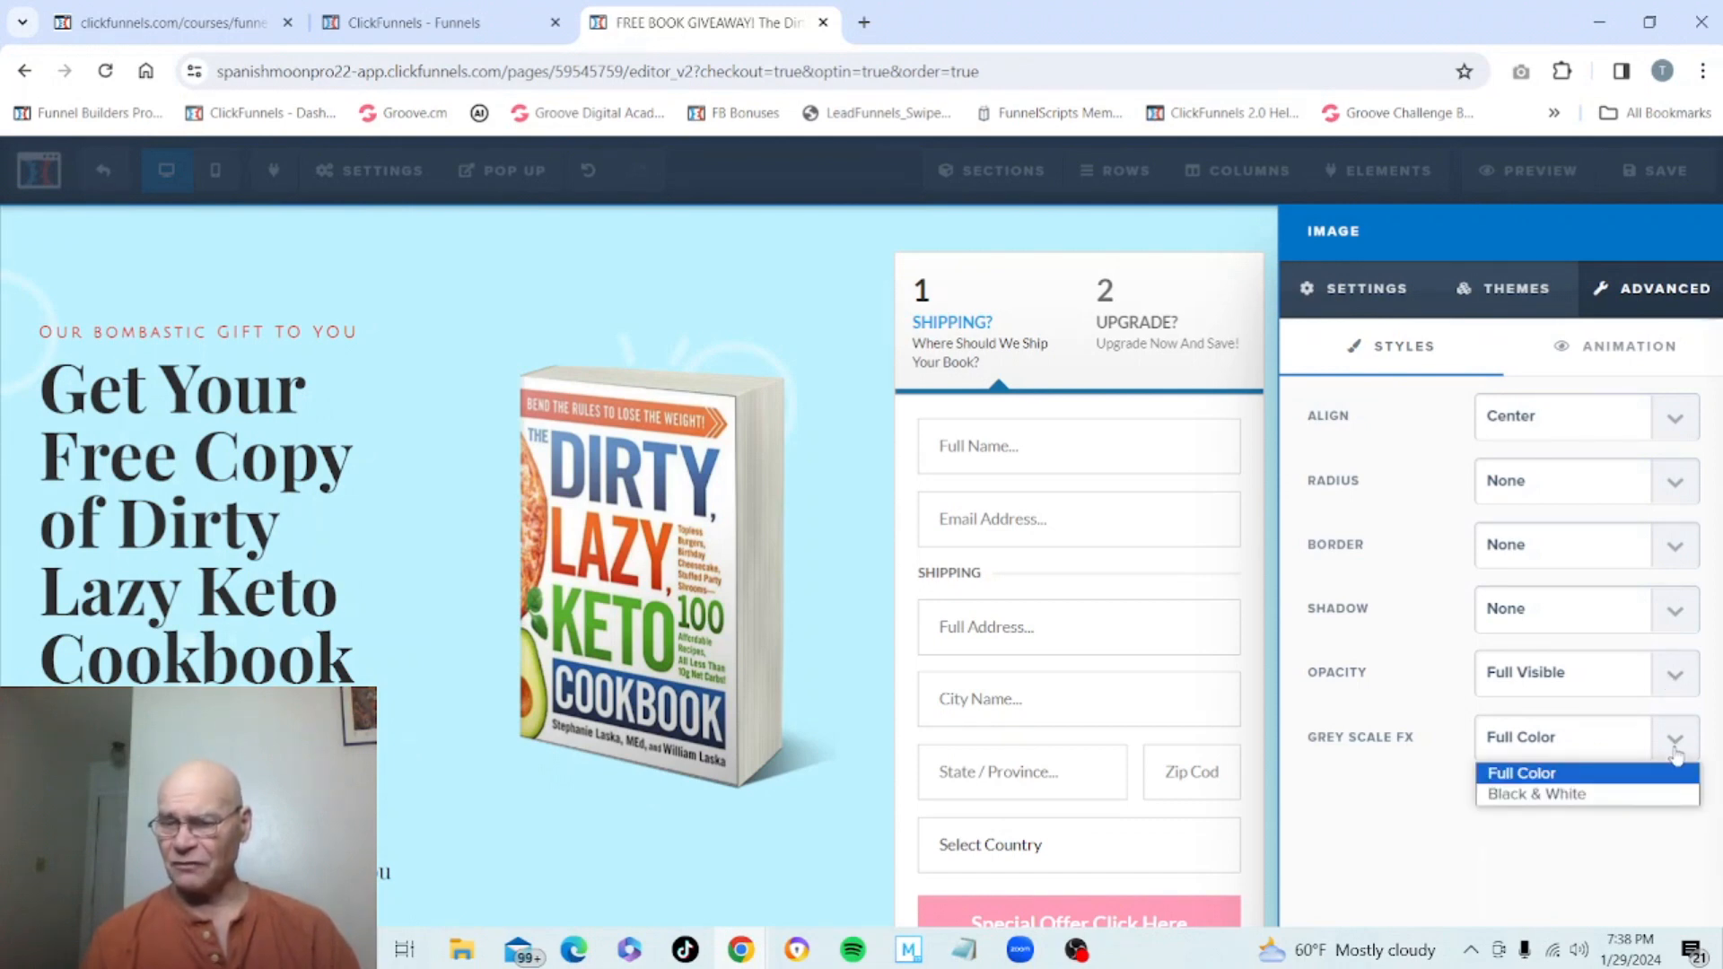
{"action": "left_click", "coordinate": [1634, 834]}
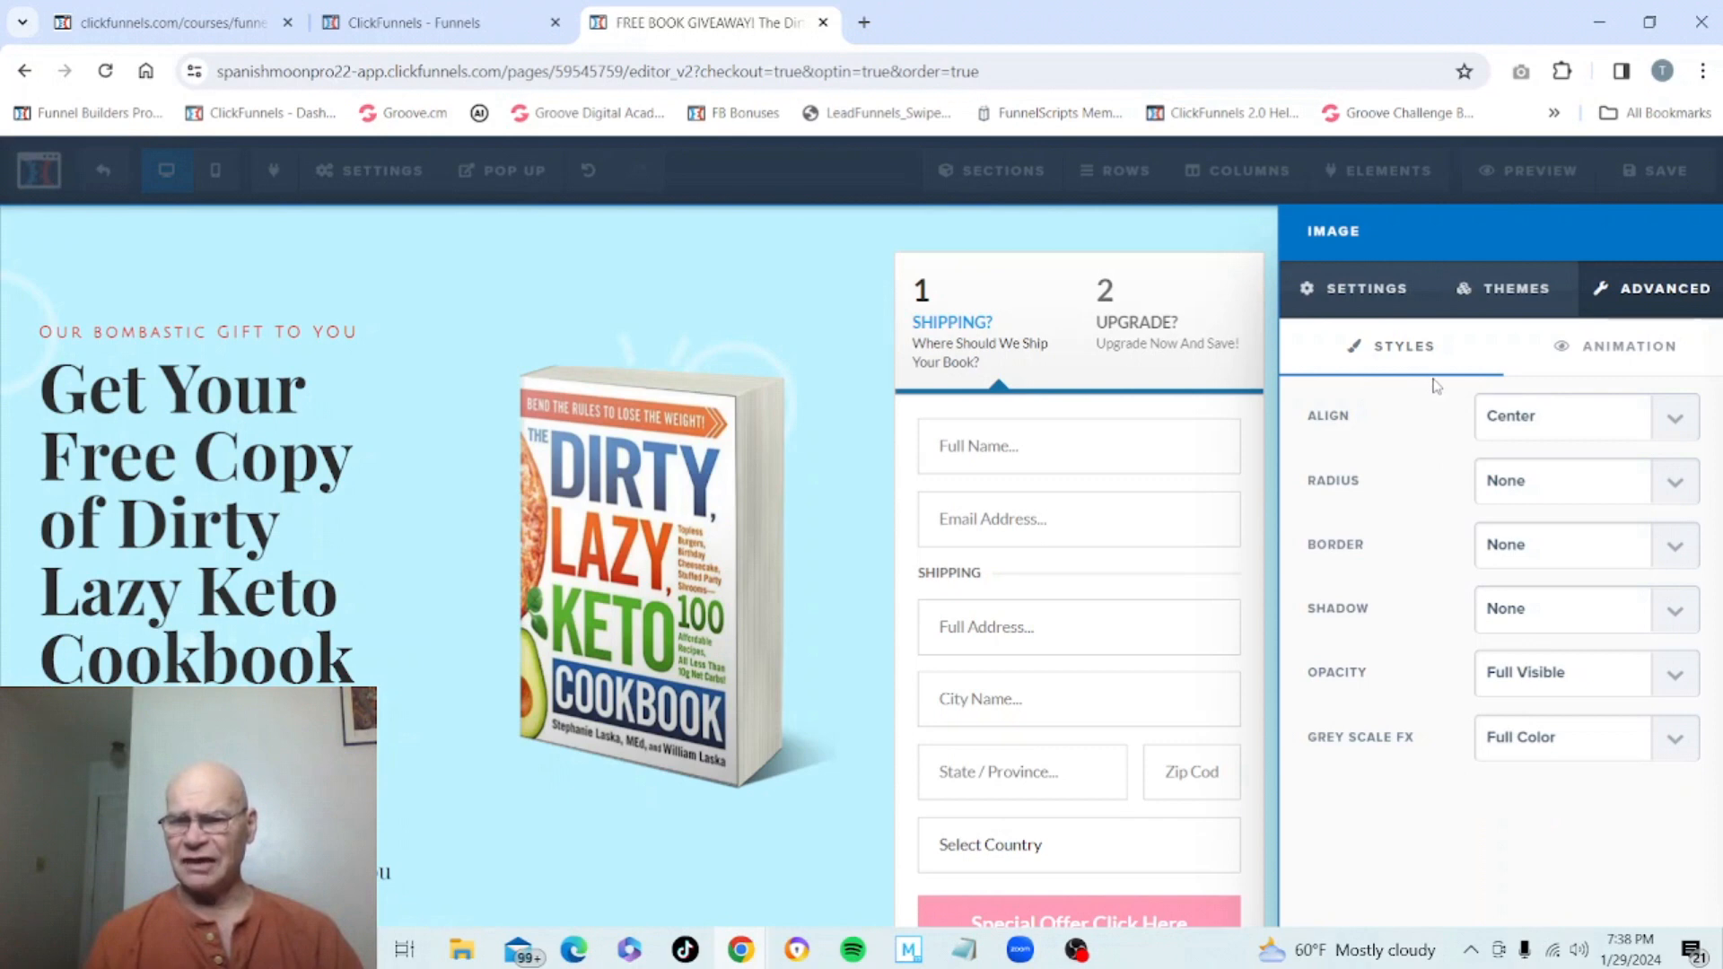
{"action": "left_click", "coordinate": [1208, 230]}
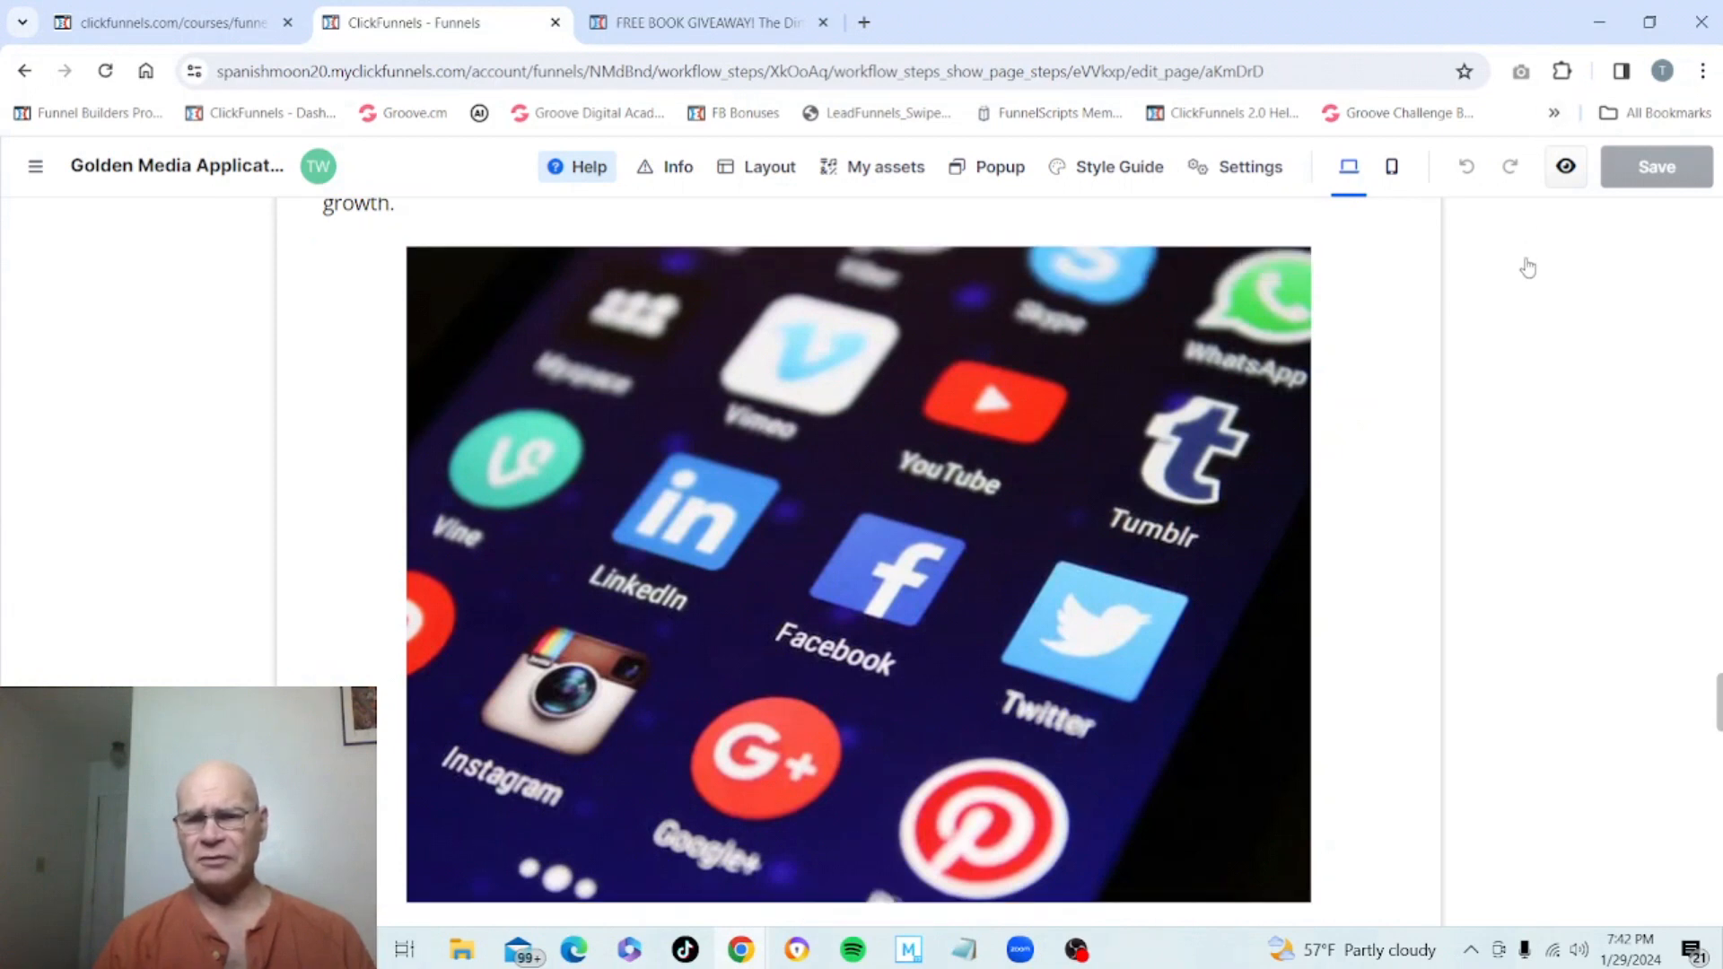
Step: Open the social media icons image's settings and try the portrait and landscape ratios, returning to the custom ratio
{"action": "mouse_move", "coordinate": [1183, 264]}
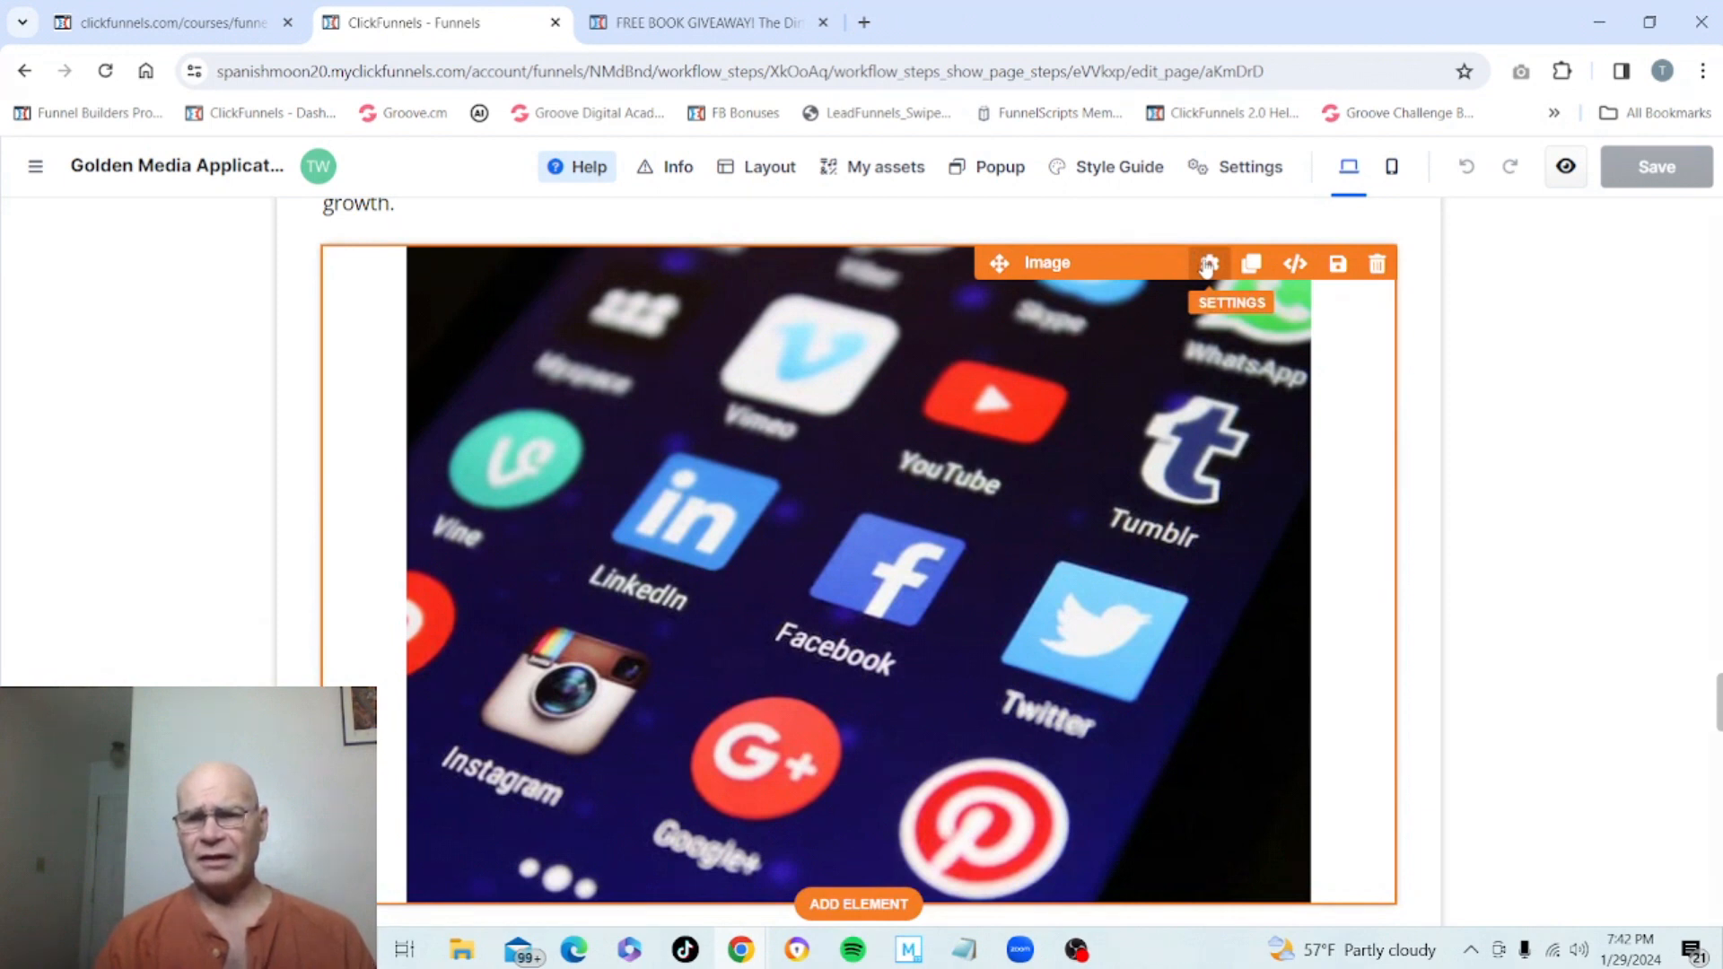
{"action": "left_click", "coordinate": [1208, 264]}
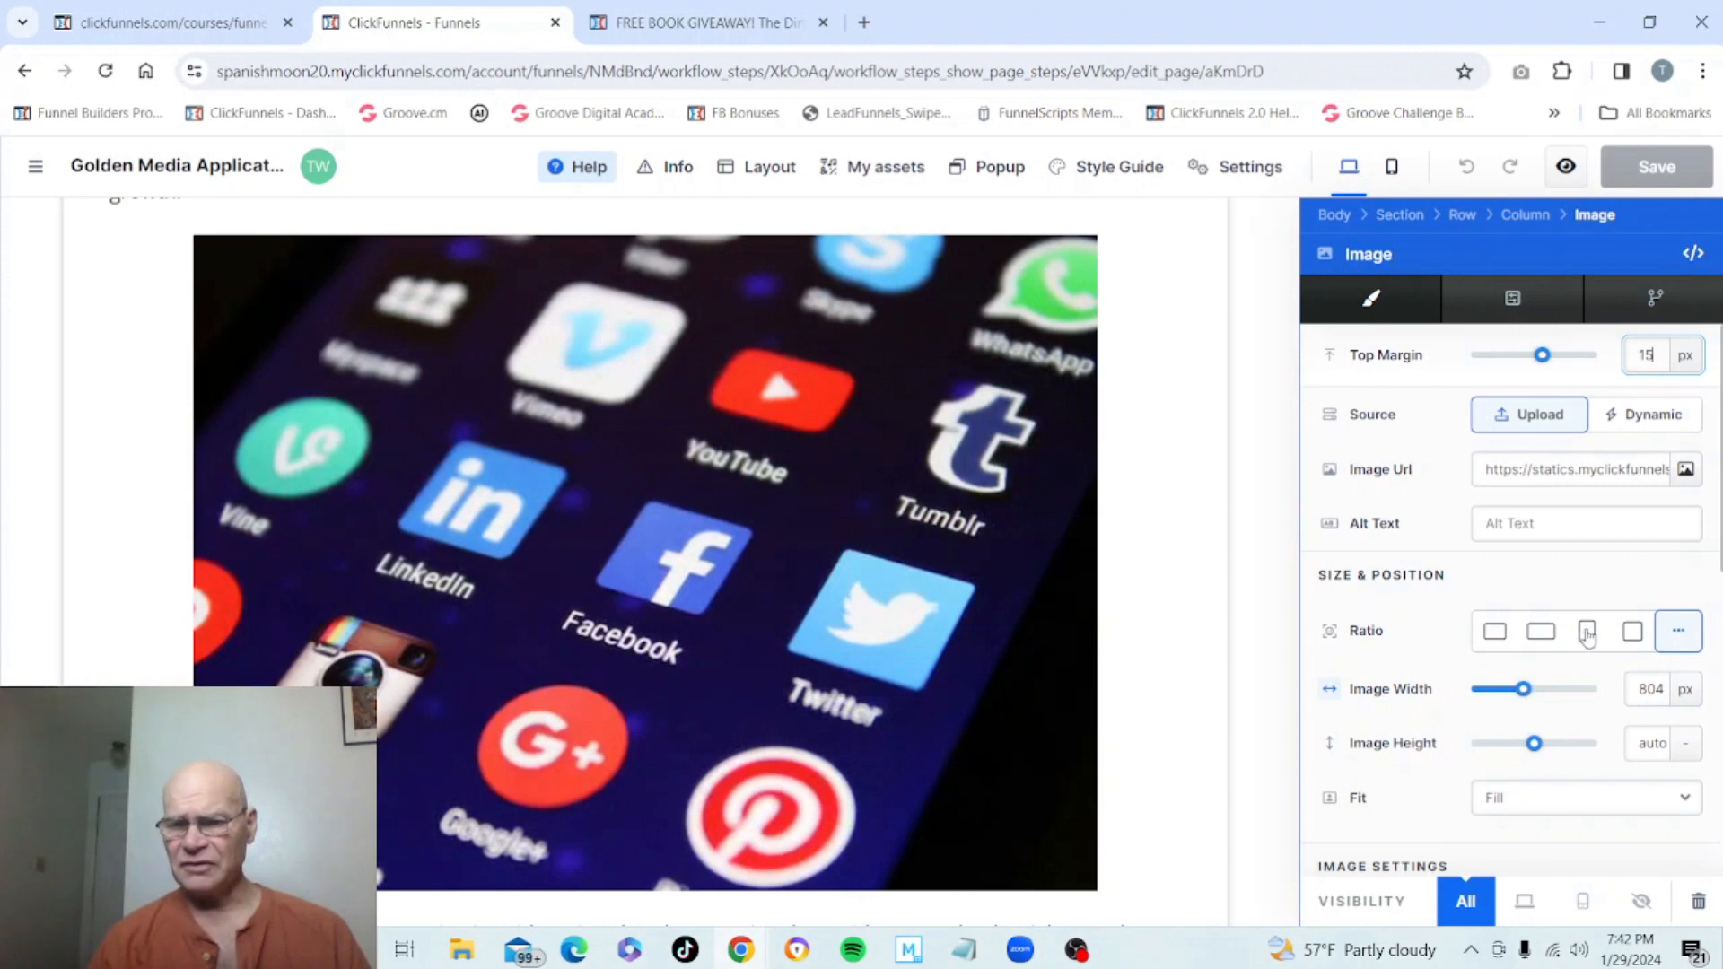
{"action": "left_click", "coordinate": [1588, 633]}
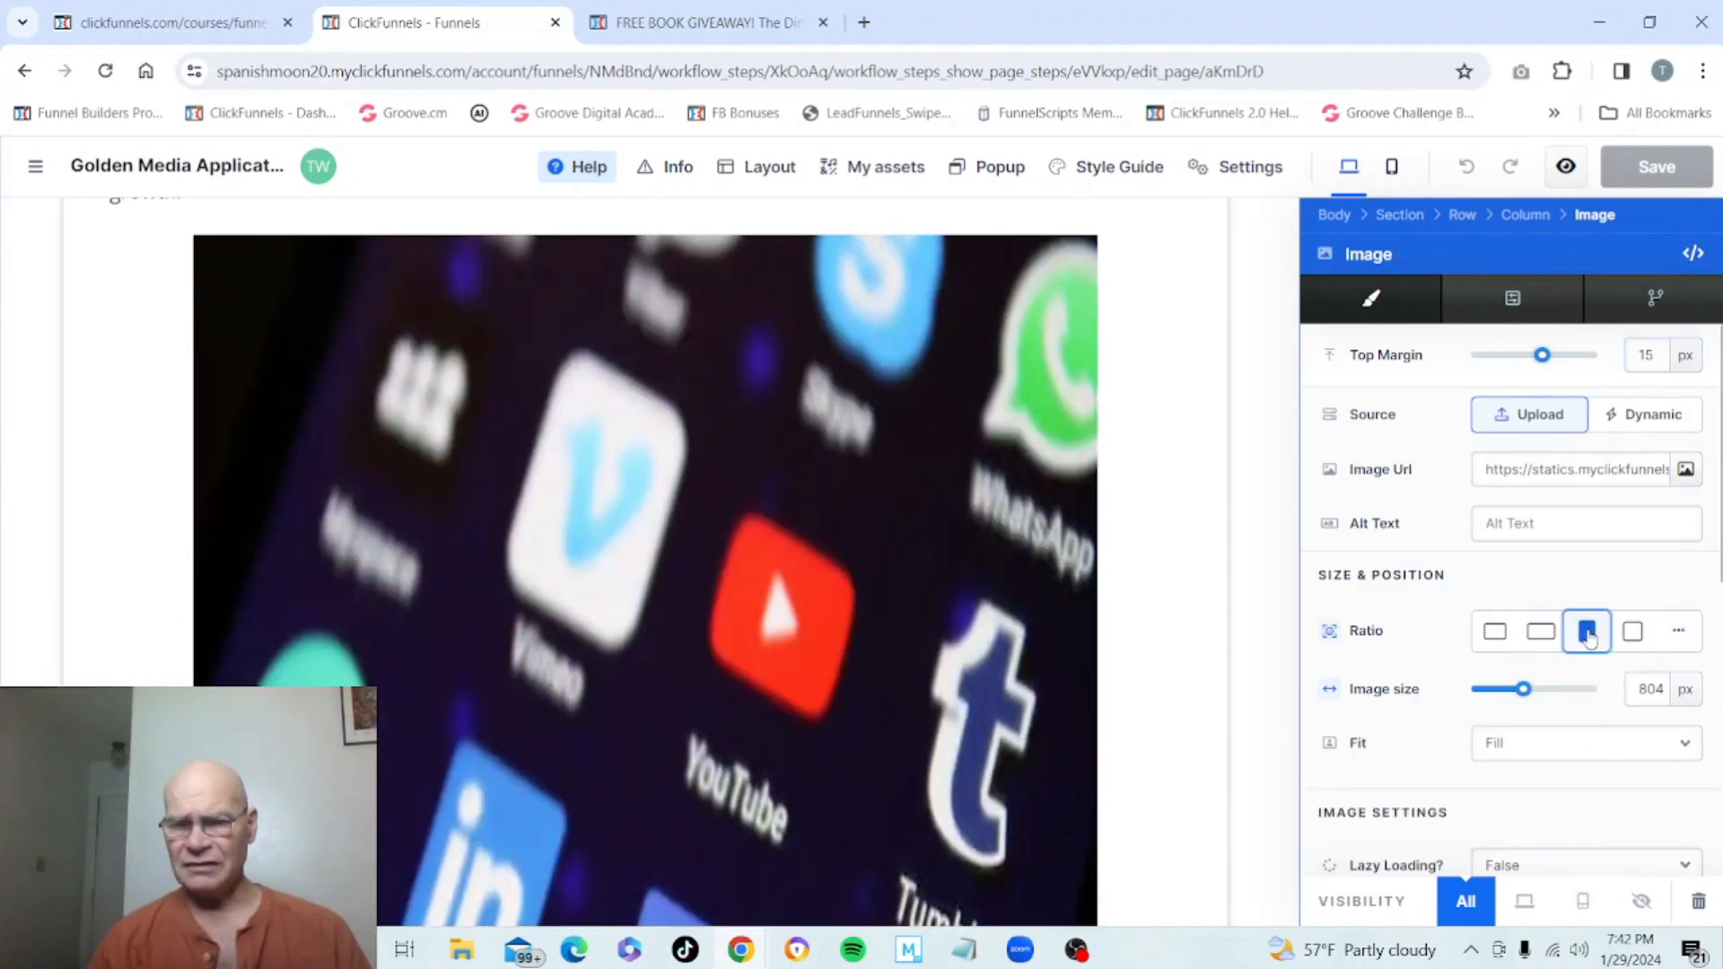
{"action": "left_click", "coordinate": [1674, 637]}
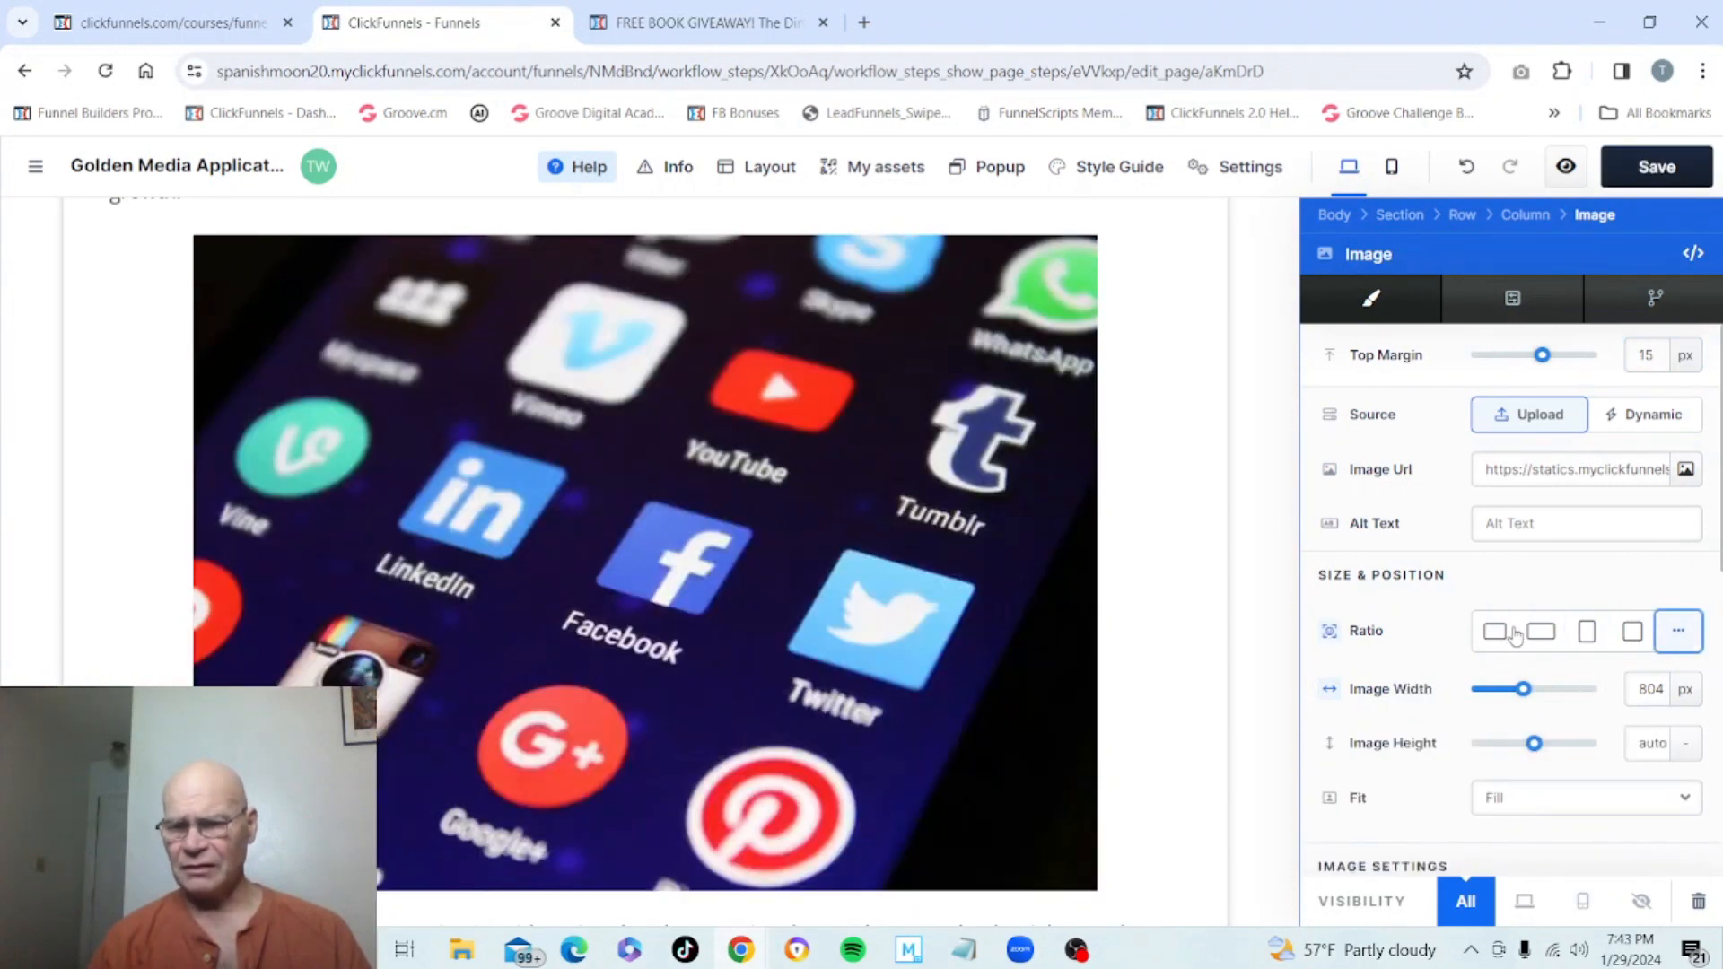
{"action": "left_click", "coordinate": [1506, 634]}
{"action": "left_click", "coordinate": [1679, 631]}
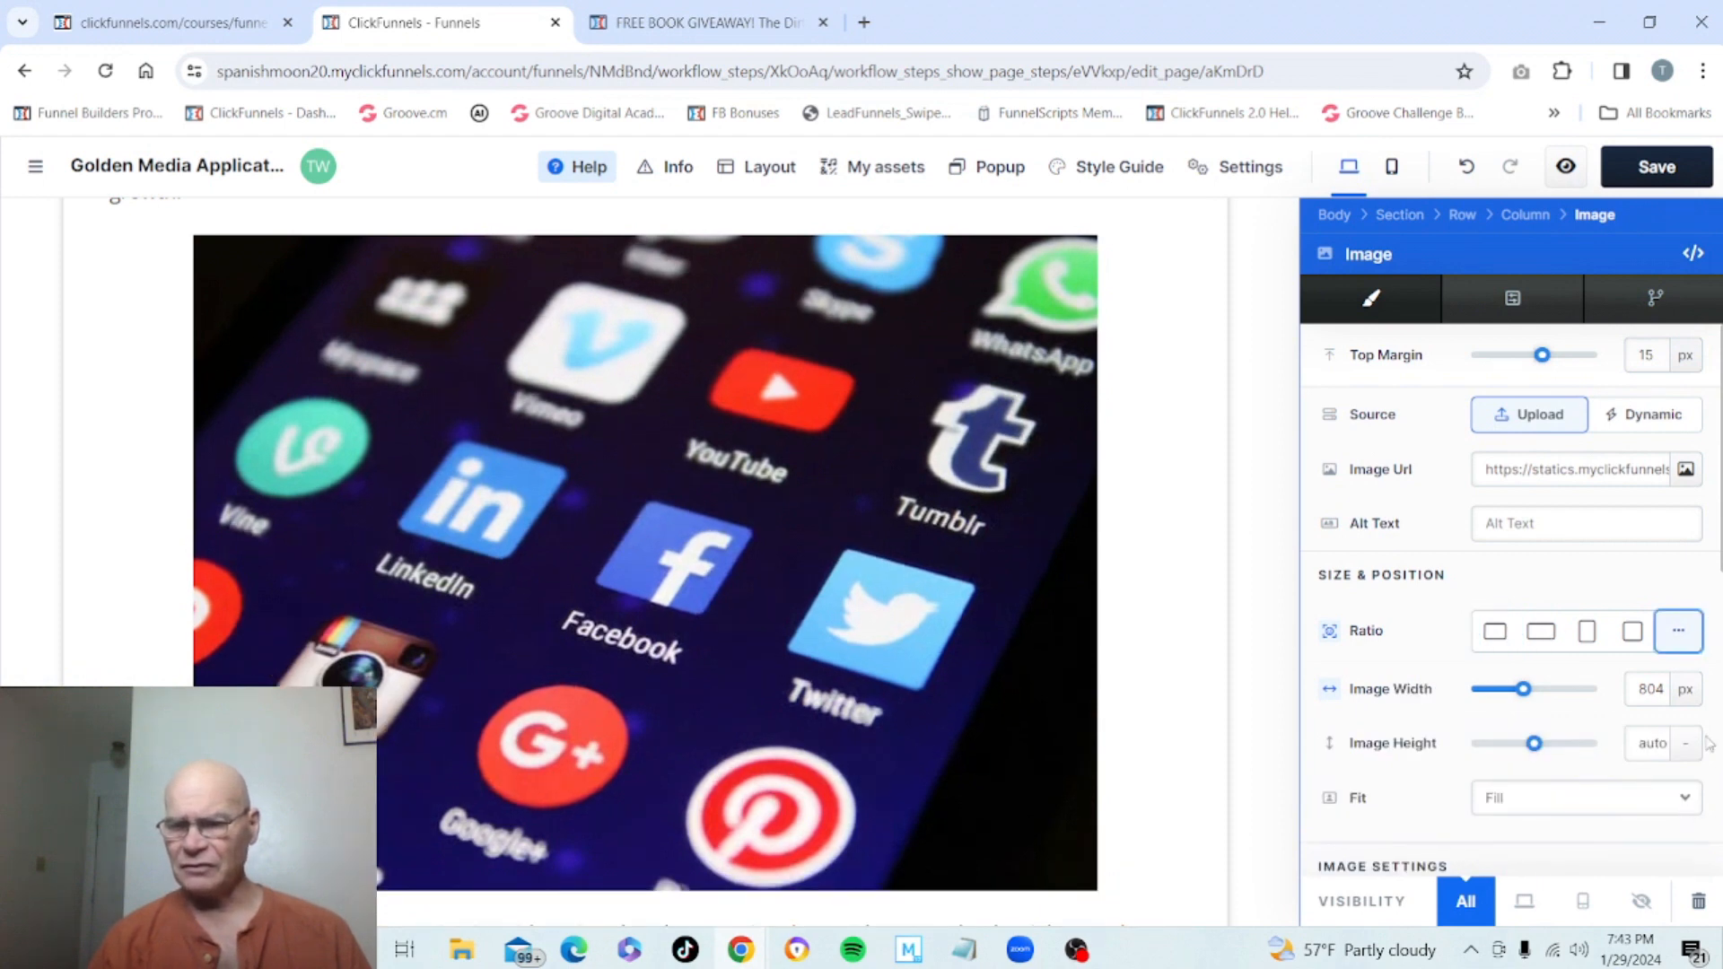
Step: Try the Cover fit on the social media icons image and set the fit back to Fill
{"action": "left_click", "coordinate": [1687, 797]}
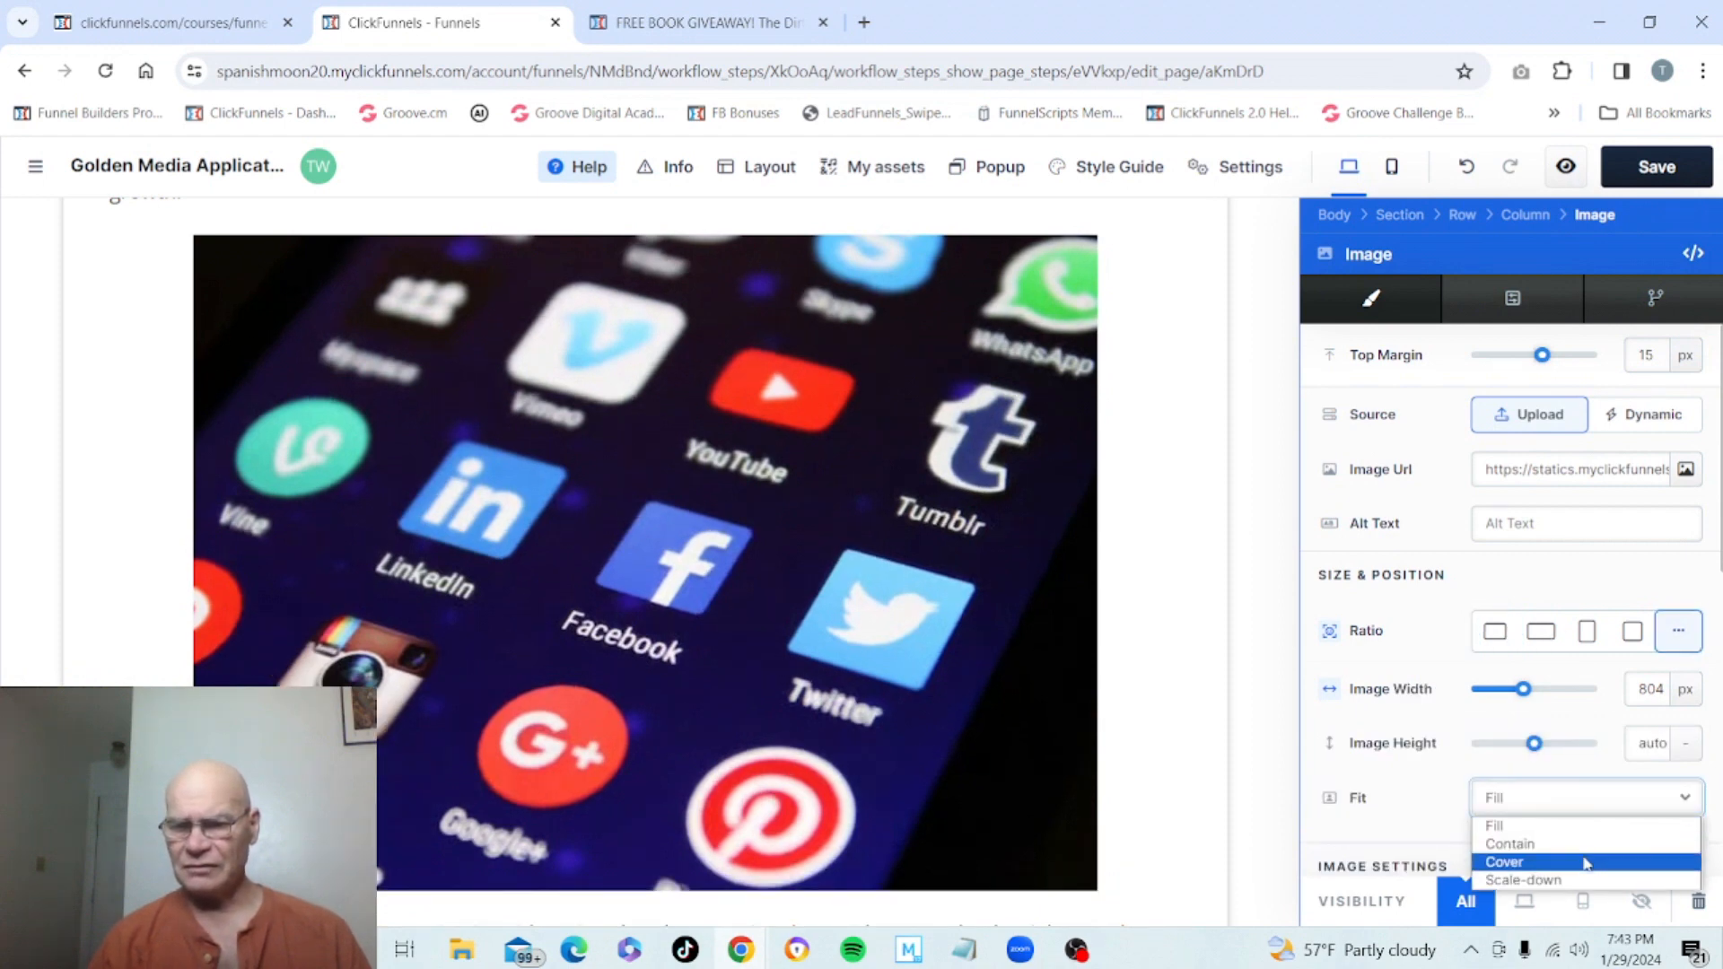
{"action": "left_click", "coordinate": [1581, 861]}
{"action": "left_click", "coordinate": [1556, 799]}
{"action": "left_click", "coordinate": [1512, 826]}
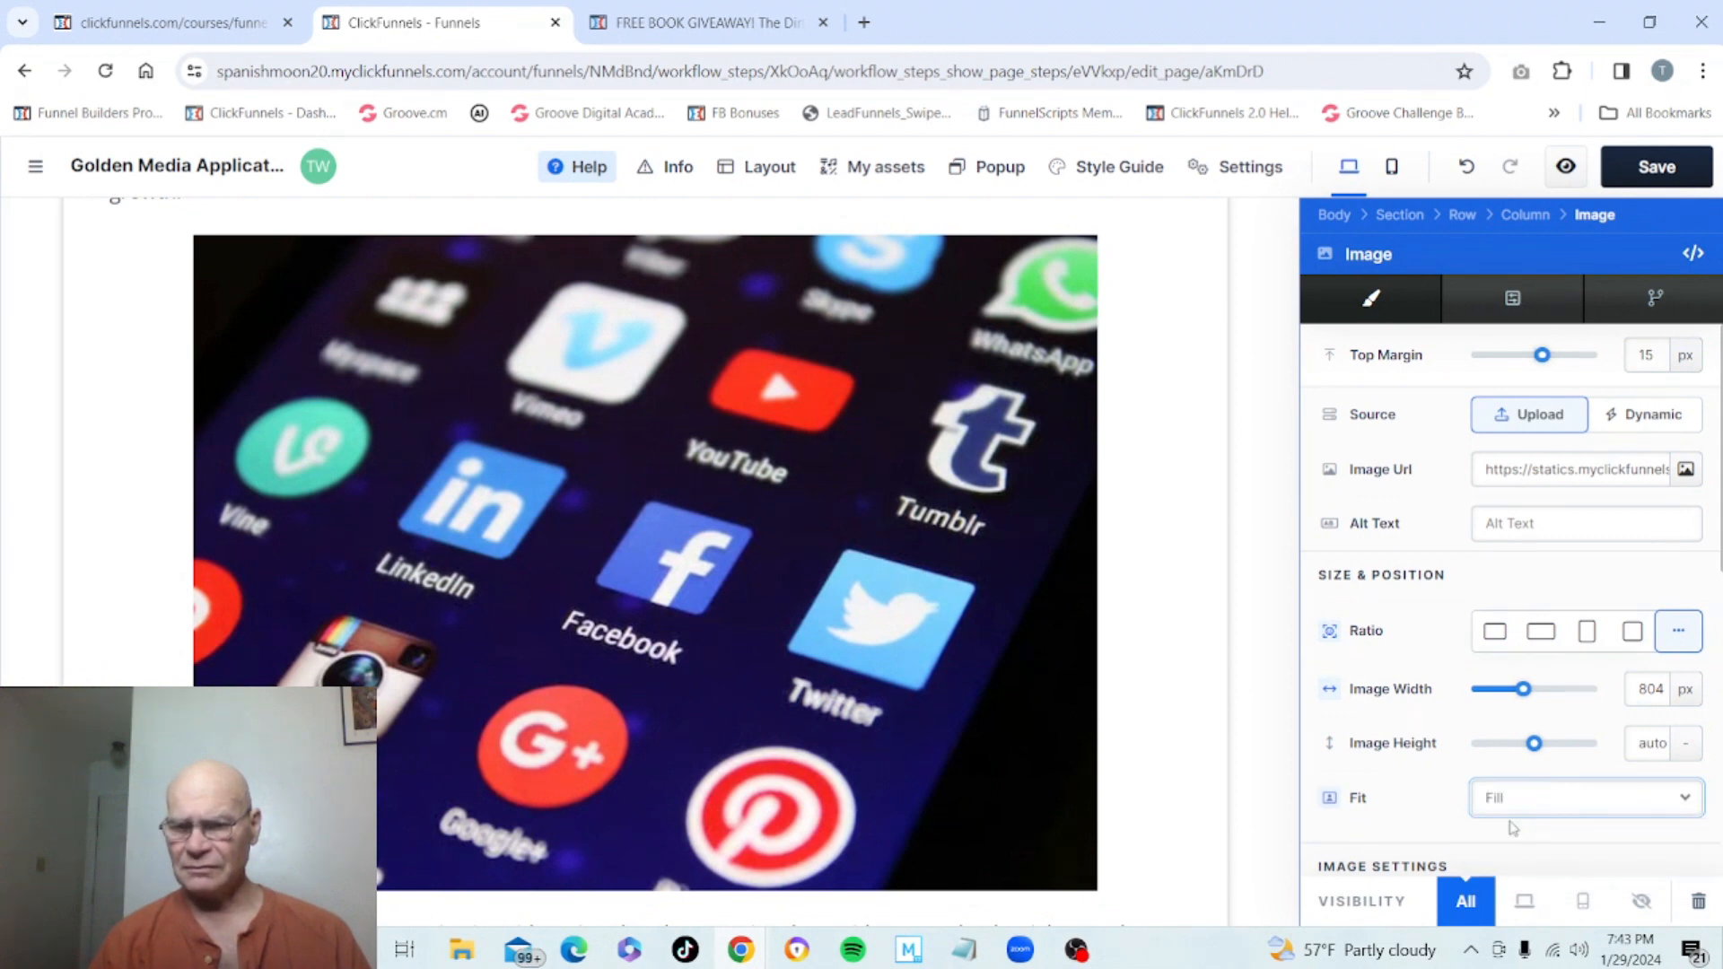
{"action": "left_click", "coordinate": [1547, 798]}
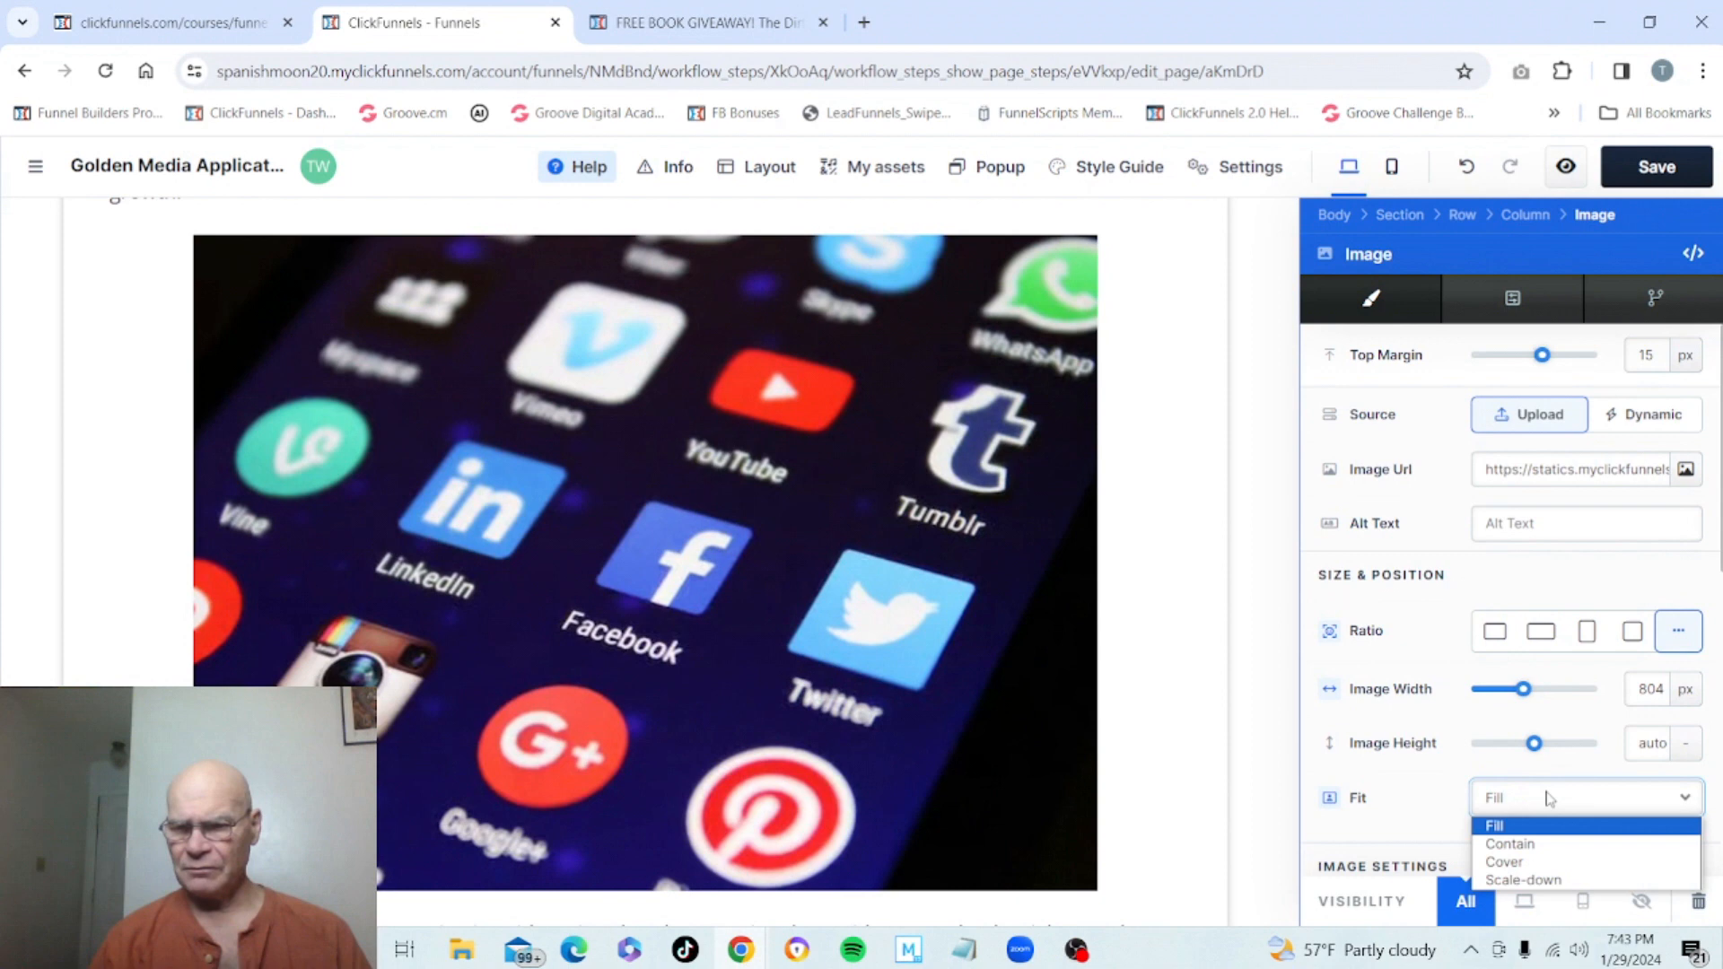
{"action": "left_click", "coordinate": [1548, 799]}
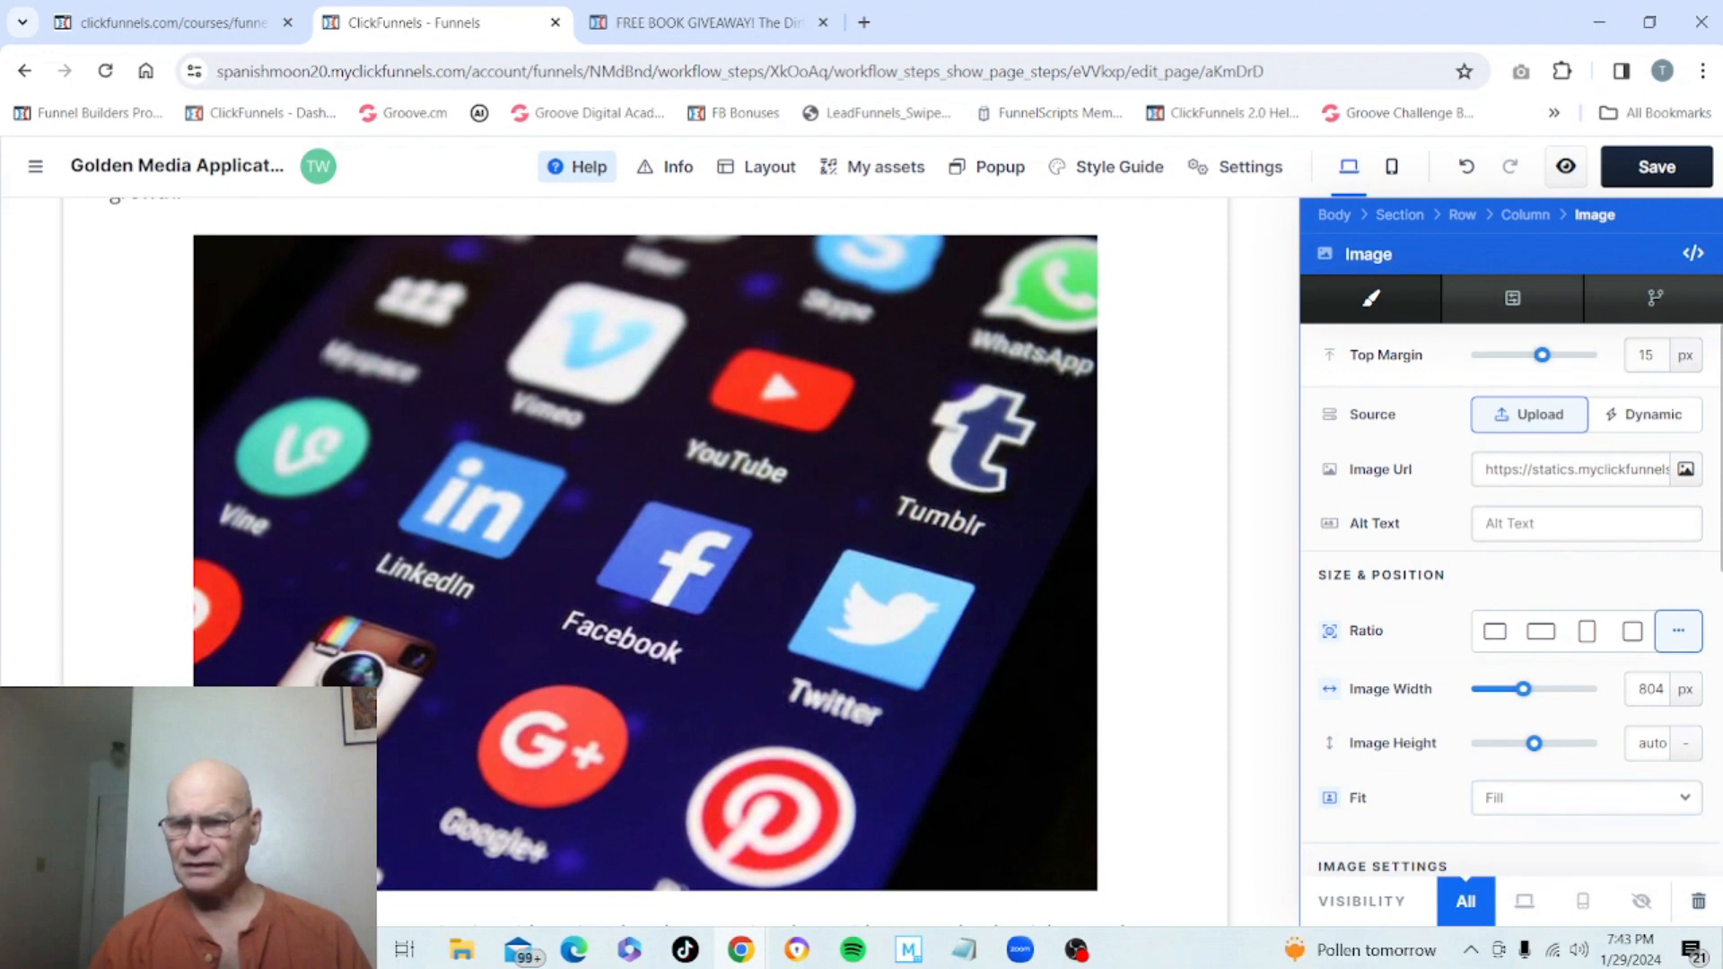
Step: Review the image's size, link, alignment and padding settings and enable its Filter options
{"action": "scroll", "coordinate": [1512, 602], "scroll_direction": "down", "scroll_amount": 4}
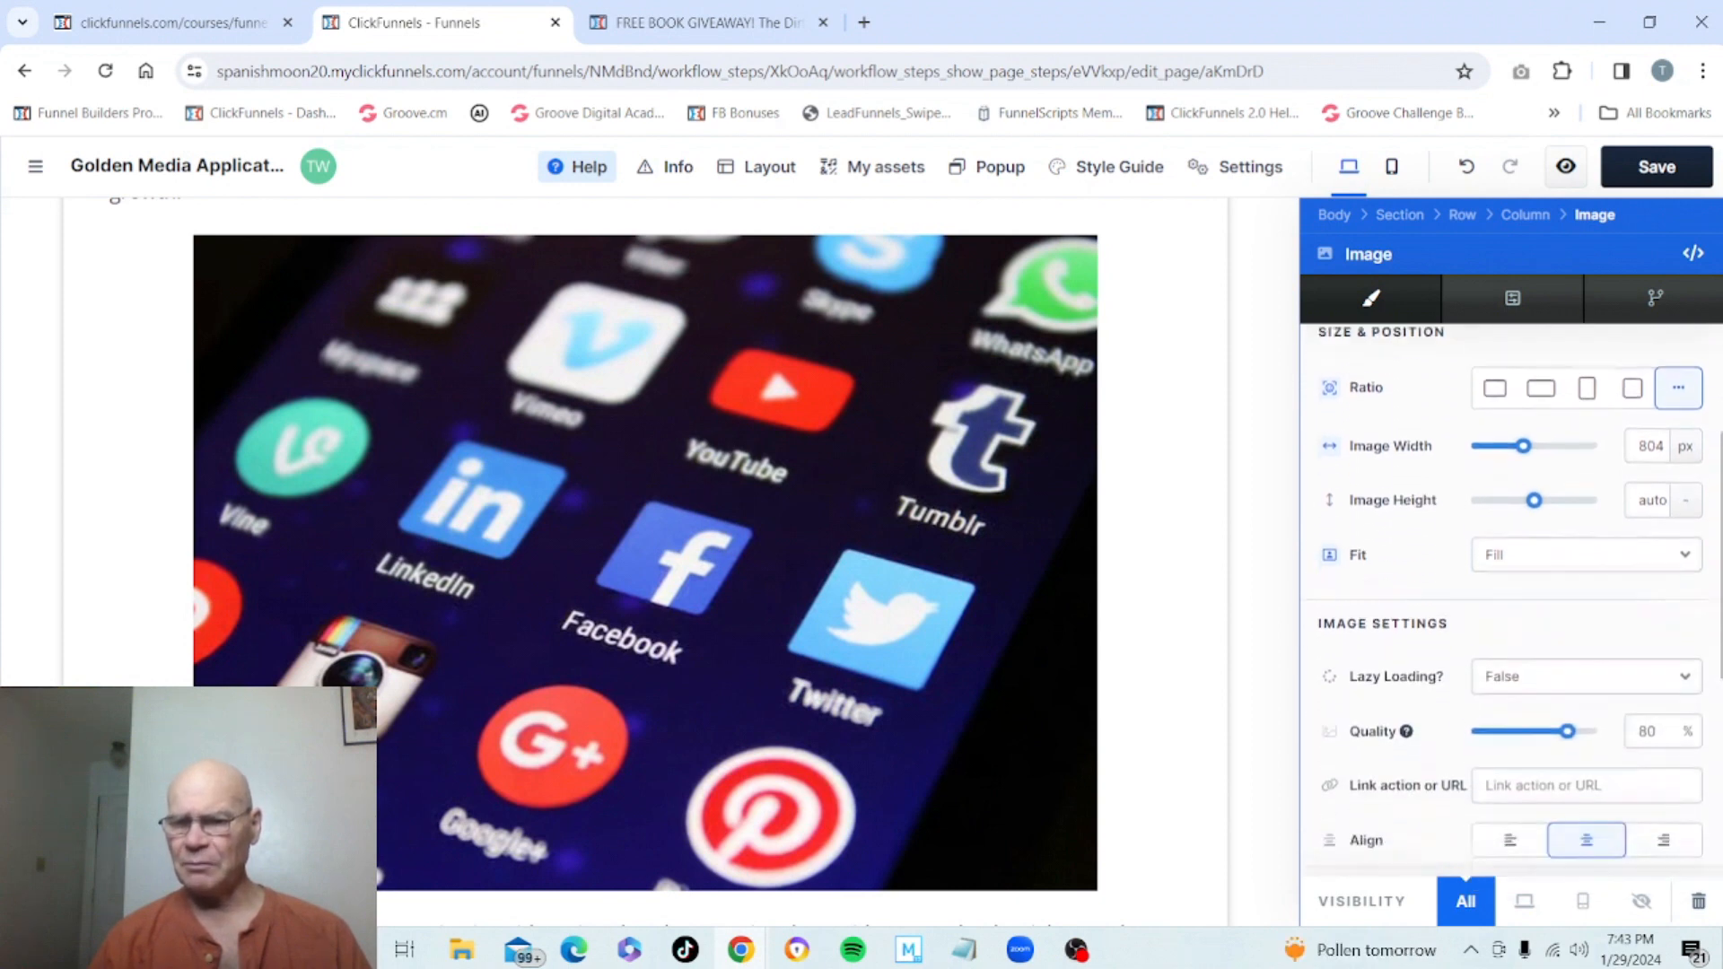
{"action": "scroll", "coordinate": [1512, 601], "scroll_direction": "down", "scroll_amount": 3}
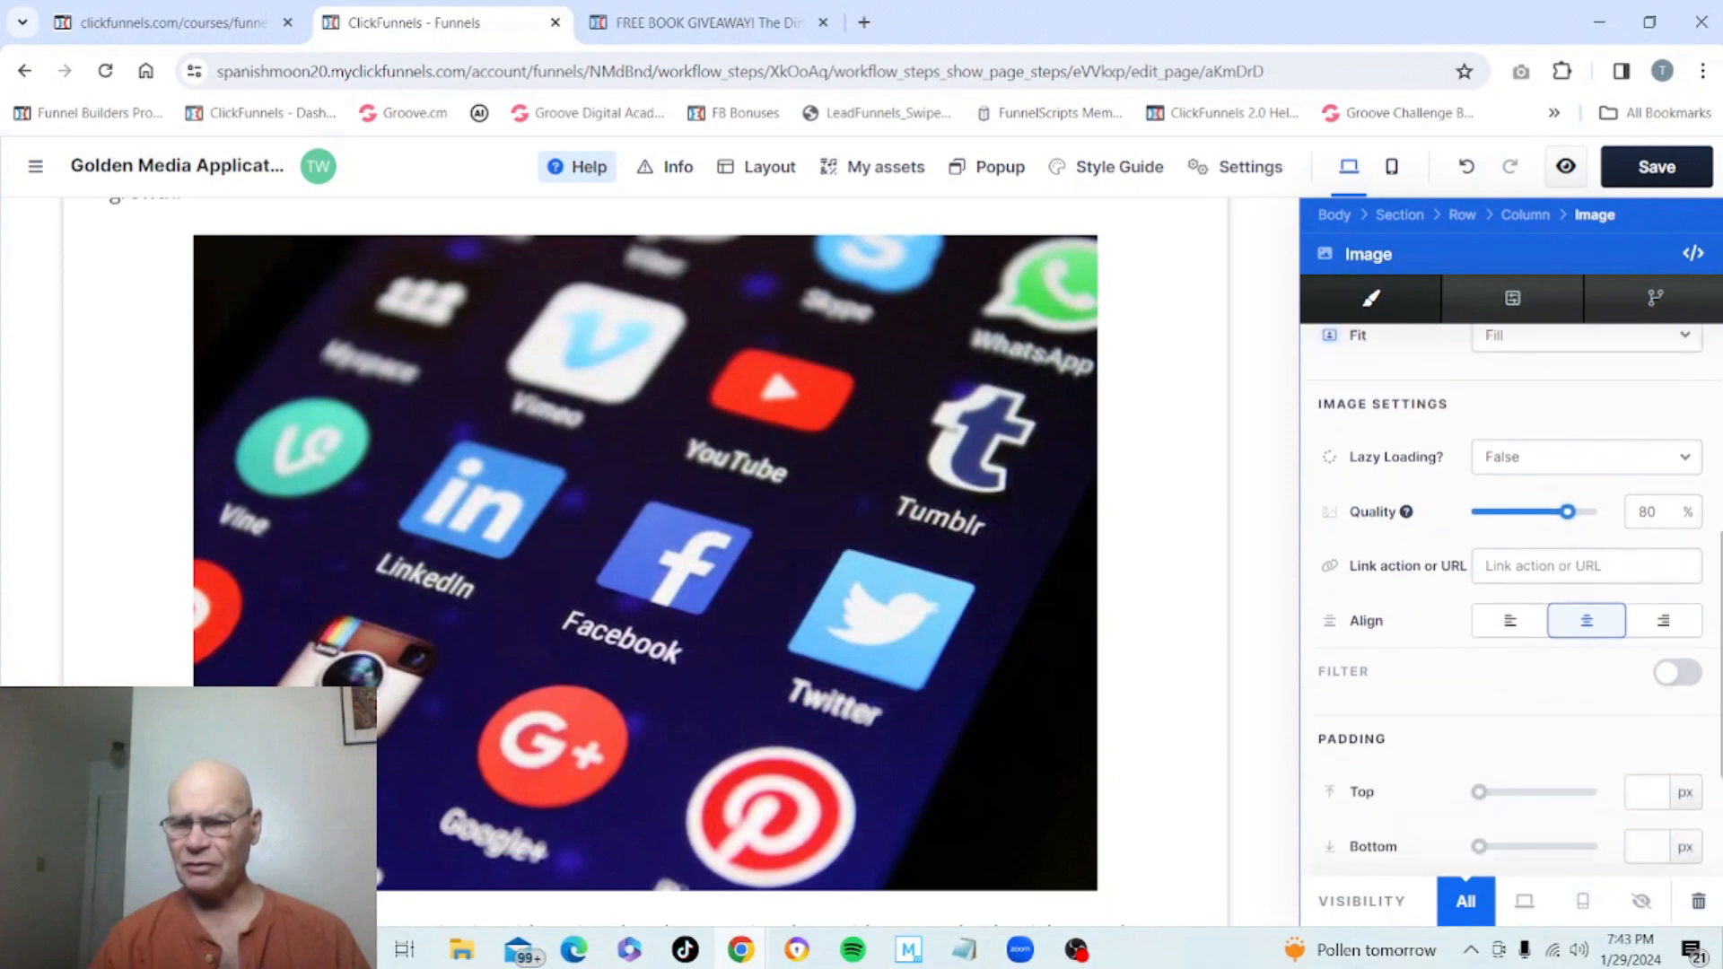
{"action": "scroll", "coordinate": [1513, 601], "scroll_direction": "down", "scroll_amount": 1}
{"action": "scroll", "coordinate": [1511, 601], "scroll_direction": "up", "scroll_amount": 8}
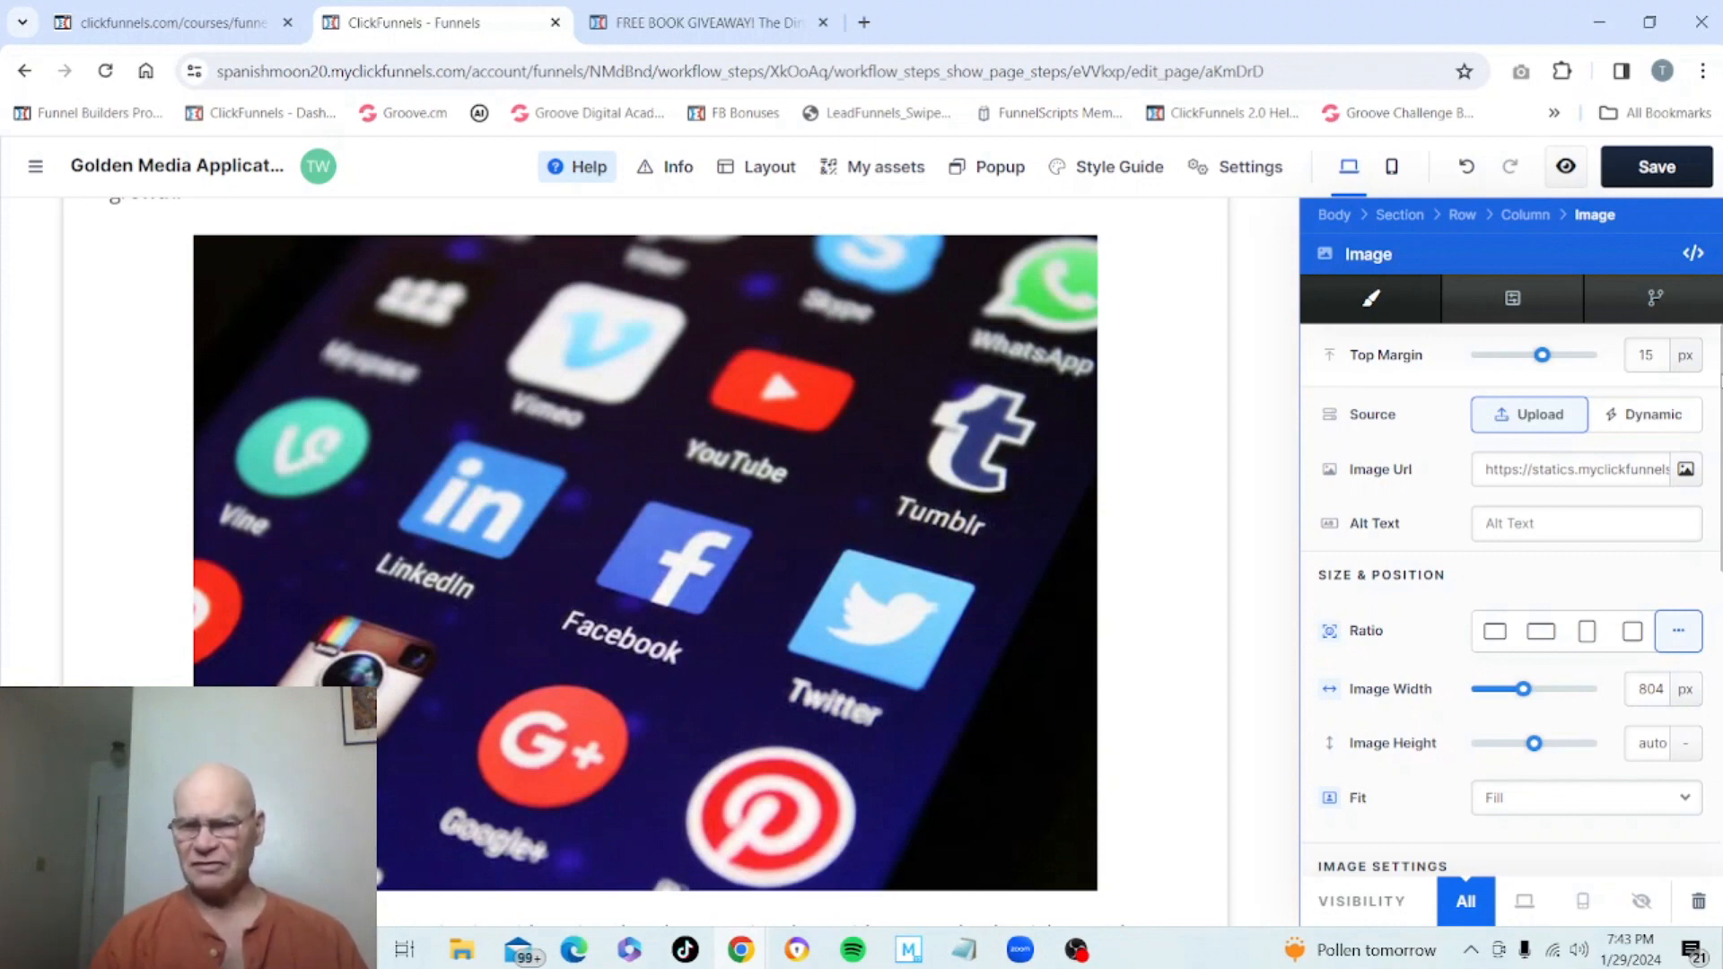
{"action": "scroll", "coordinate": [1511, 583], "scroll_direction": "down", "scroll_amount": 5}
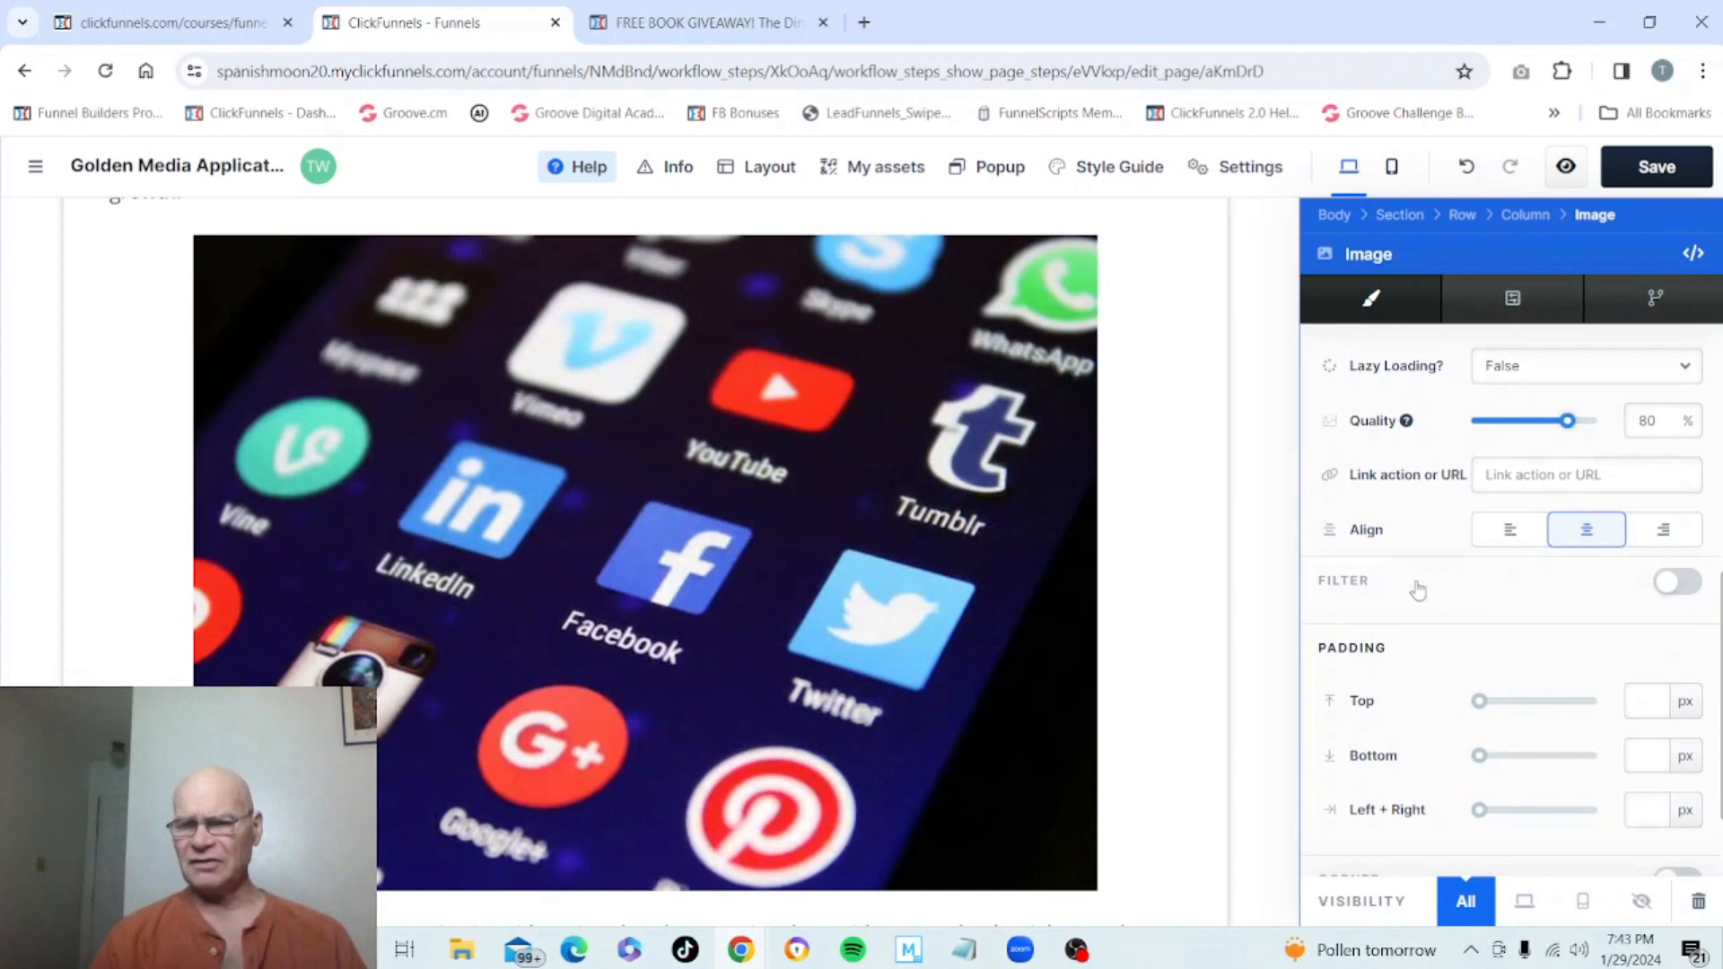
{"action": "left_click", "coordinate": [1691, 583]}
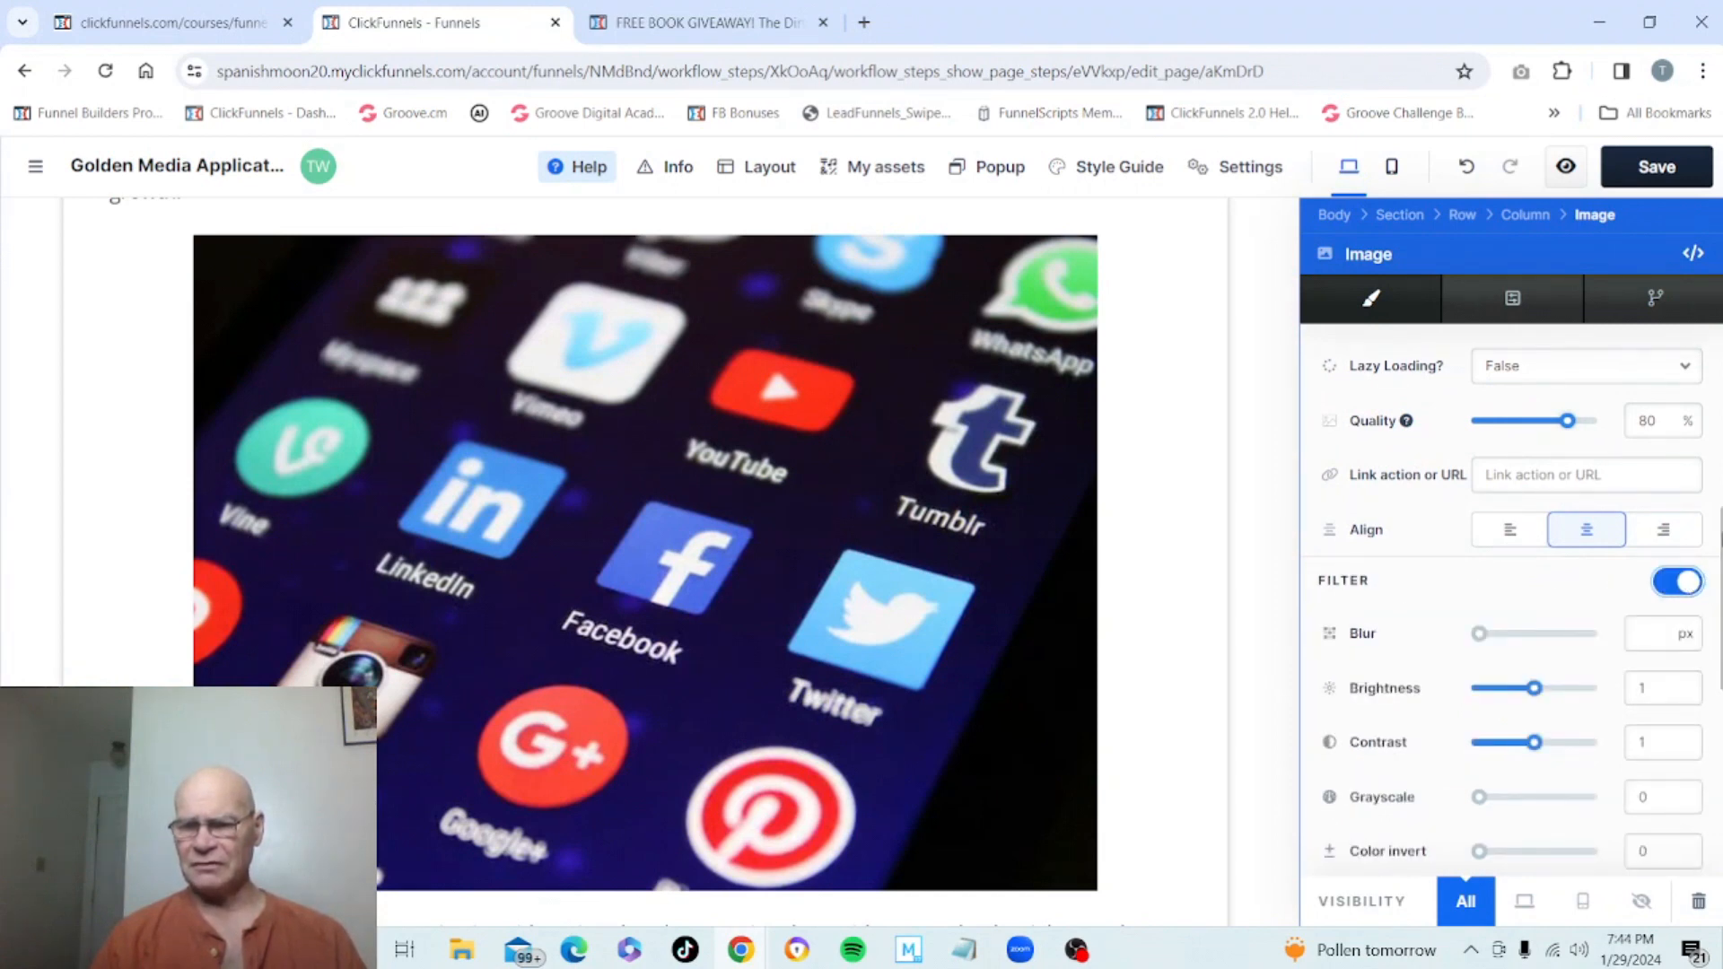
{"action": "scroll", "coordinate": [1589, 584], "scroll_direction": "down", "scroll_amount": 3}
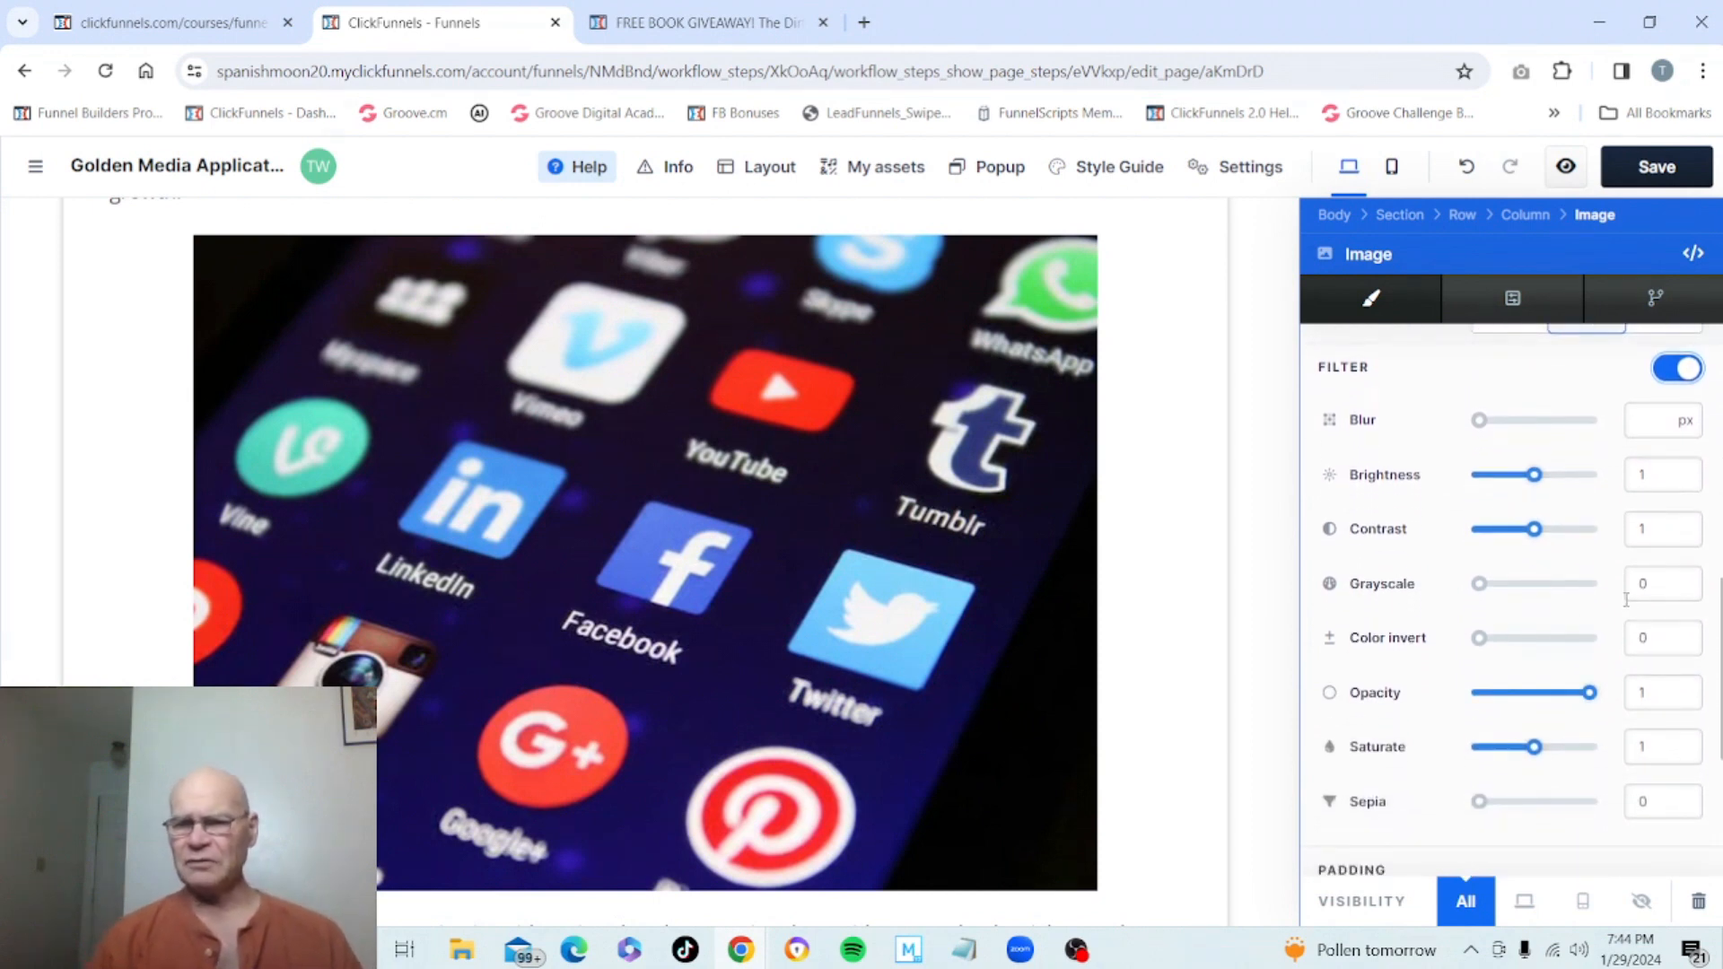
Step: Try a 3 px blur and clear it, and test the brightness and contrast filters, returning both to 1
{"action": "left_click_drag", "start_coordinate": [1508, 428], "coordinate": [1485, 430]}
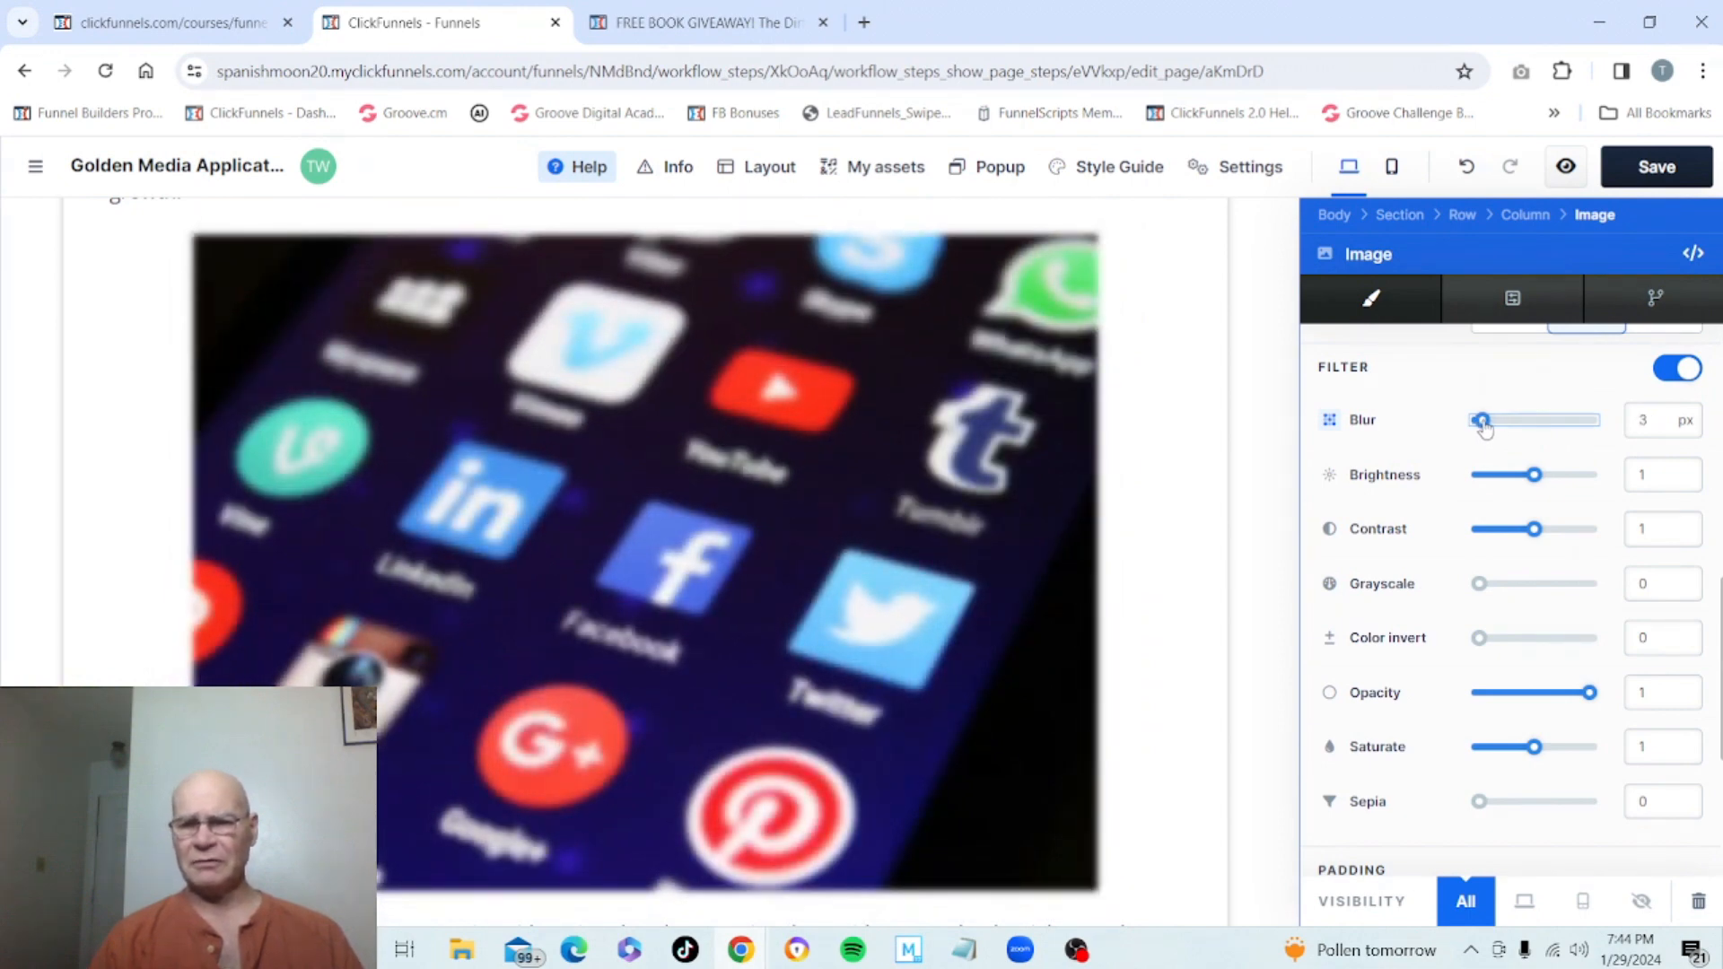
{"action": "left_click_drag", "start_coordinate": [1486, 430], "coordinate": [1472, 429]}
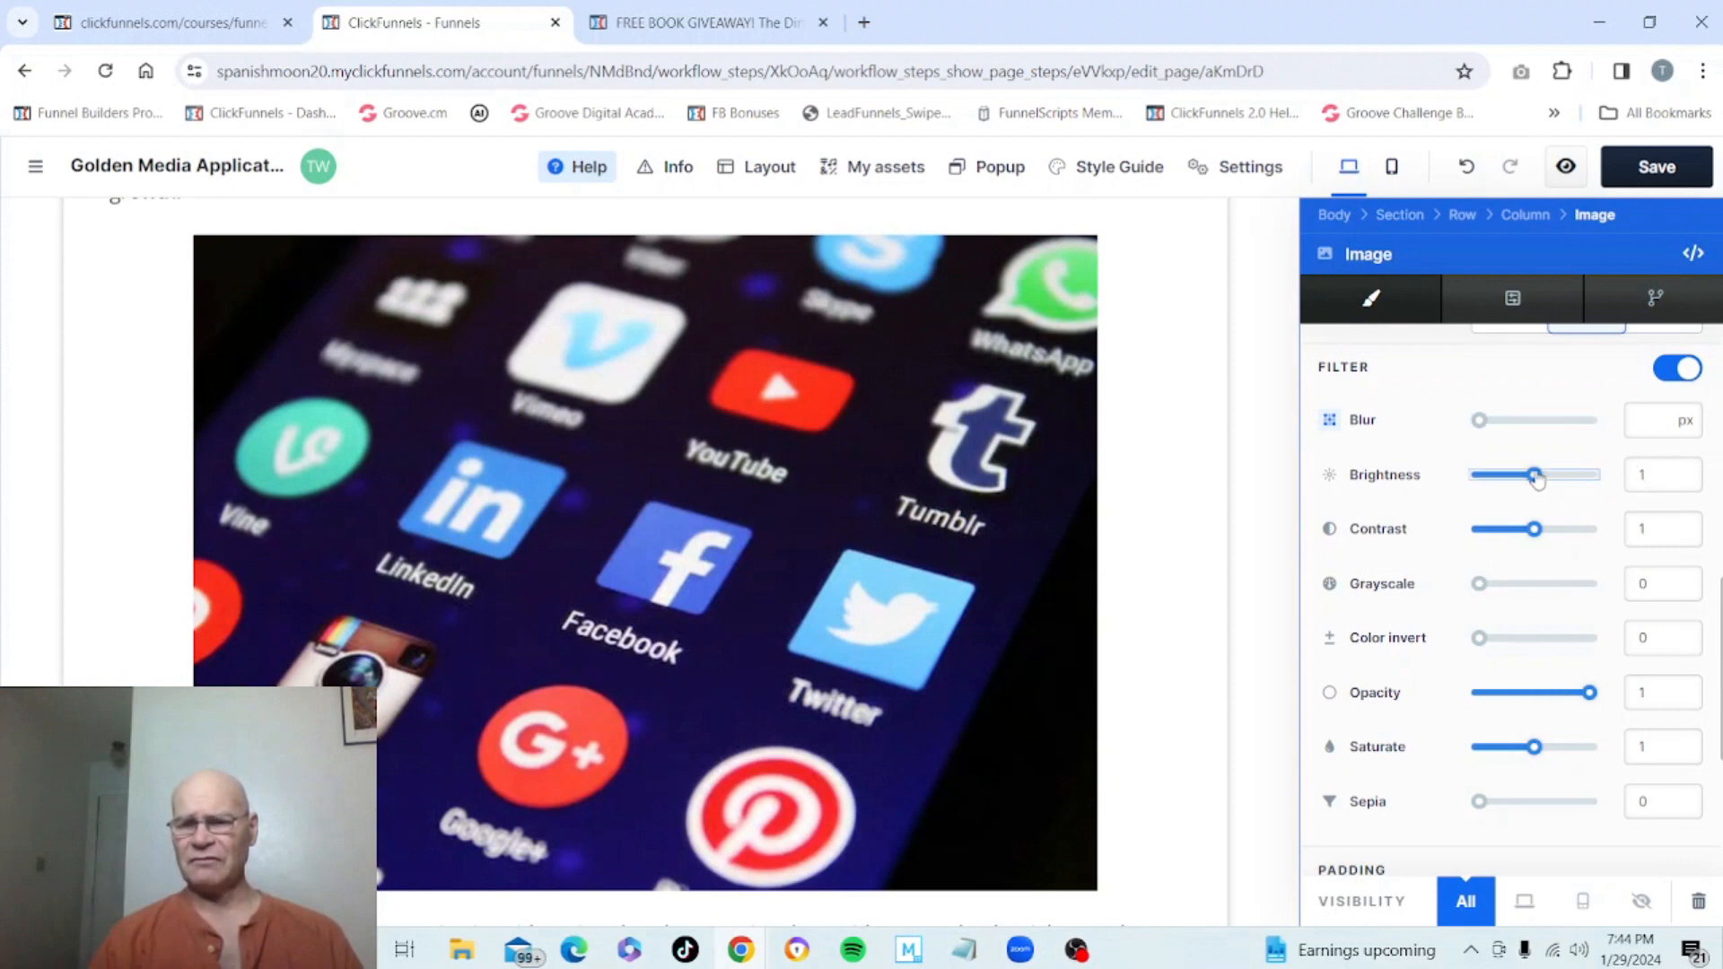
{"action": "left_click_drag", "start_coordinate": [1537, 479], "coordinate": [1537, 540]}
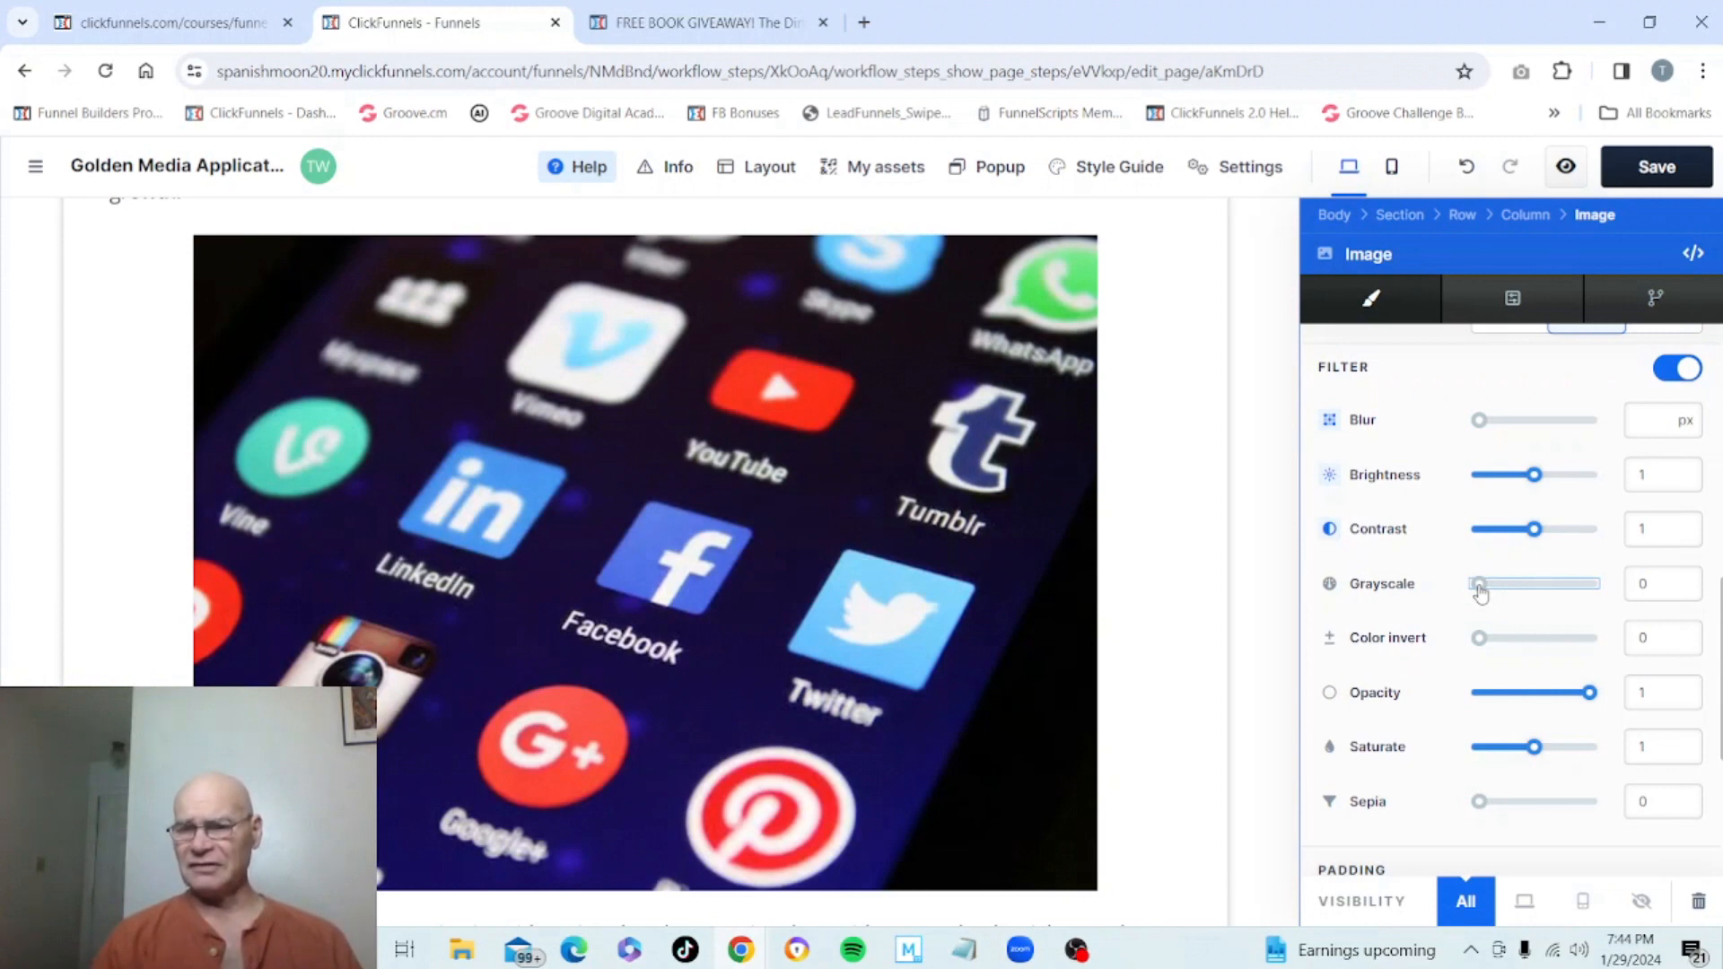
Step: Try grayscale at 1 and the color invert filter on the image, clearing both
{"action": "left_click_drag", "start_coordinate": [1480, 593], "coordinate": [1604, 595]}
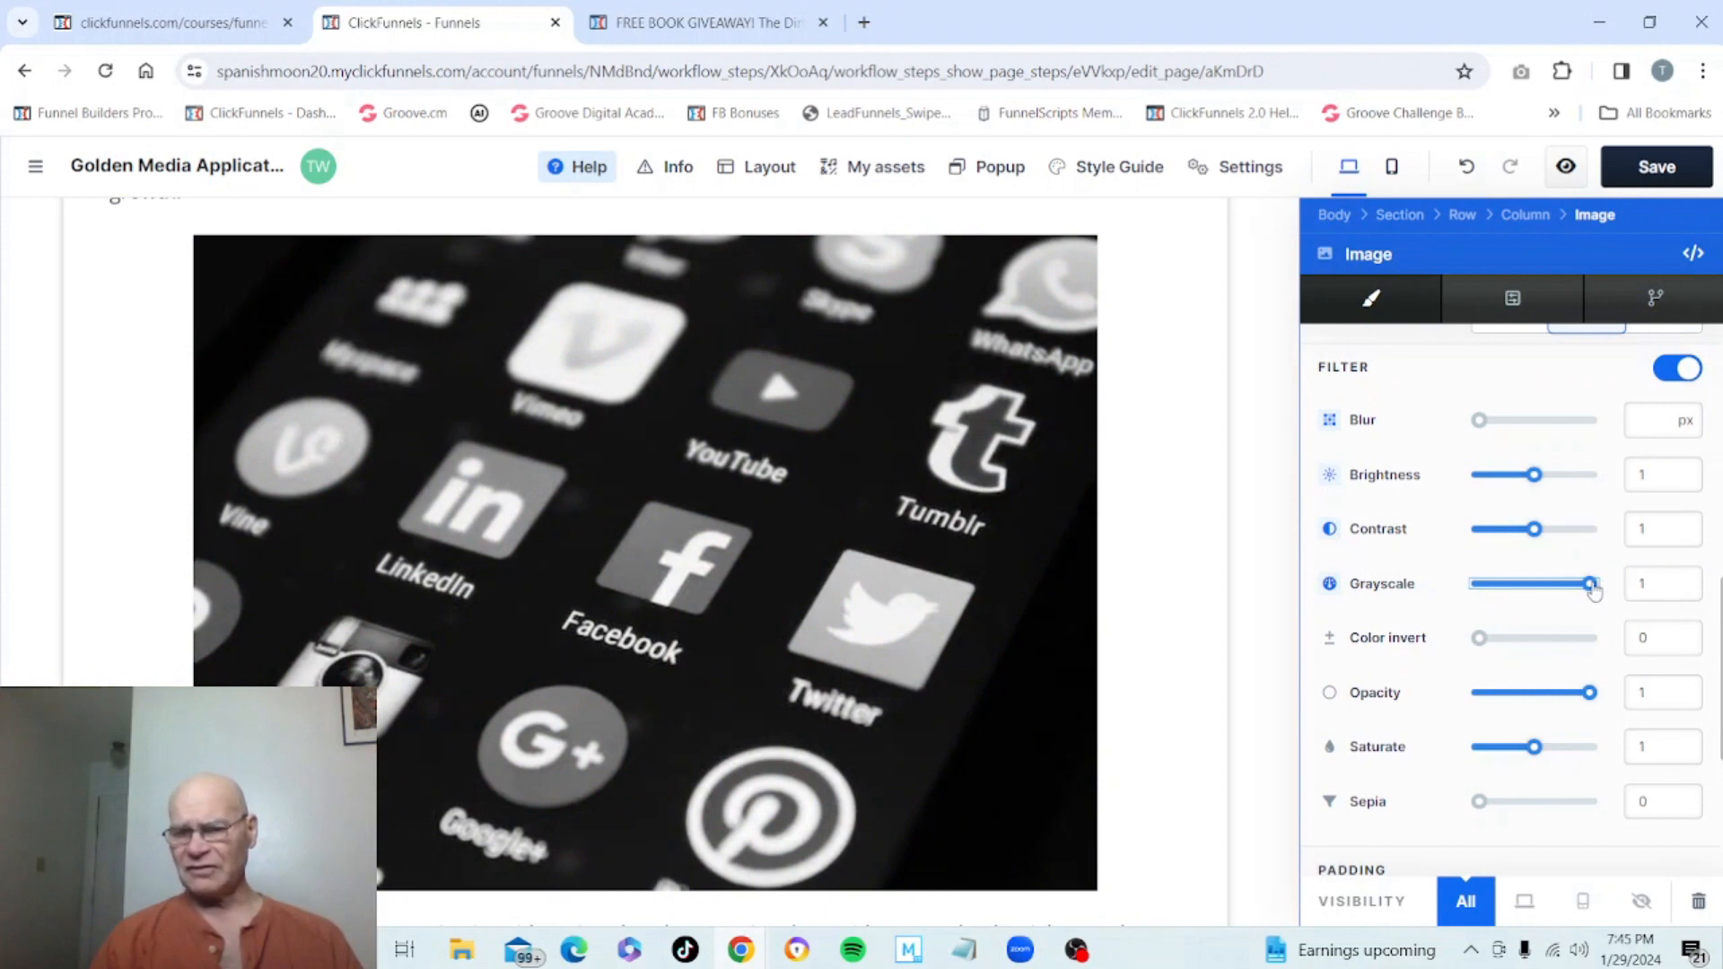
{"action": "left_click_drag", "start_coordinate": [1592, 588], "coordinate": [1432, 594]}
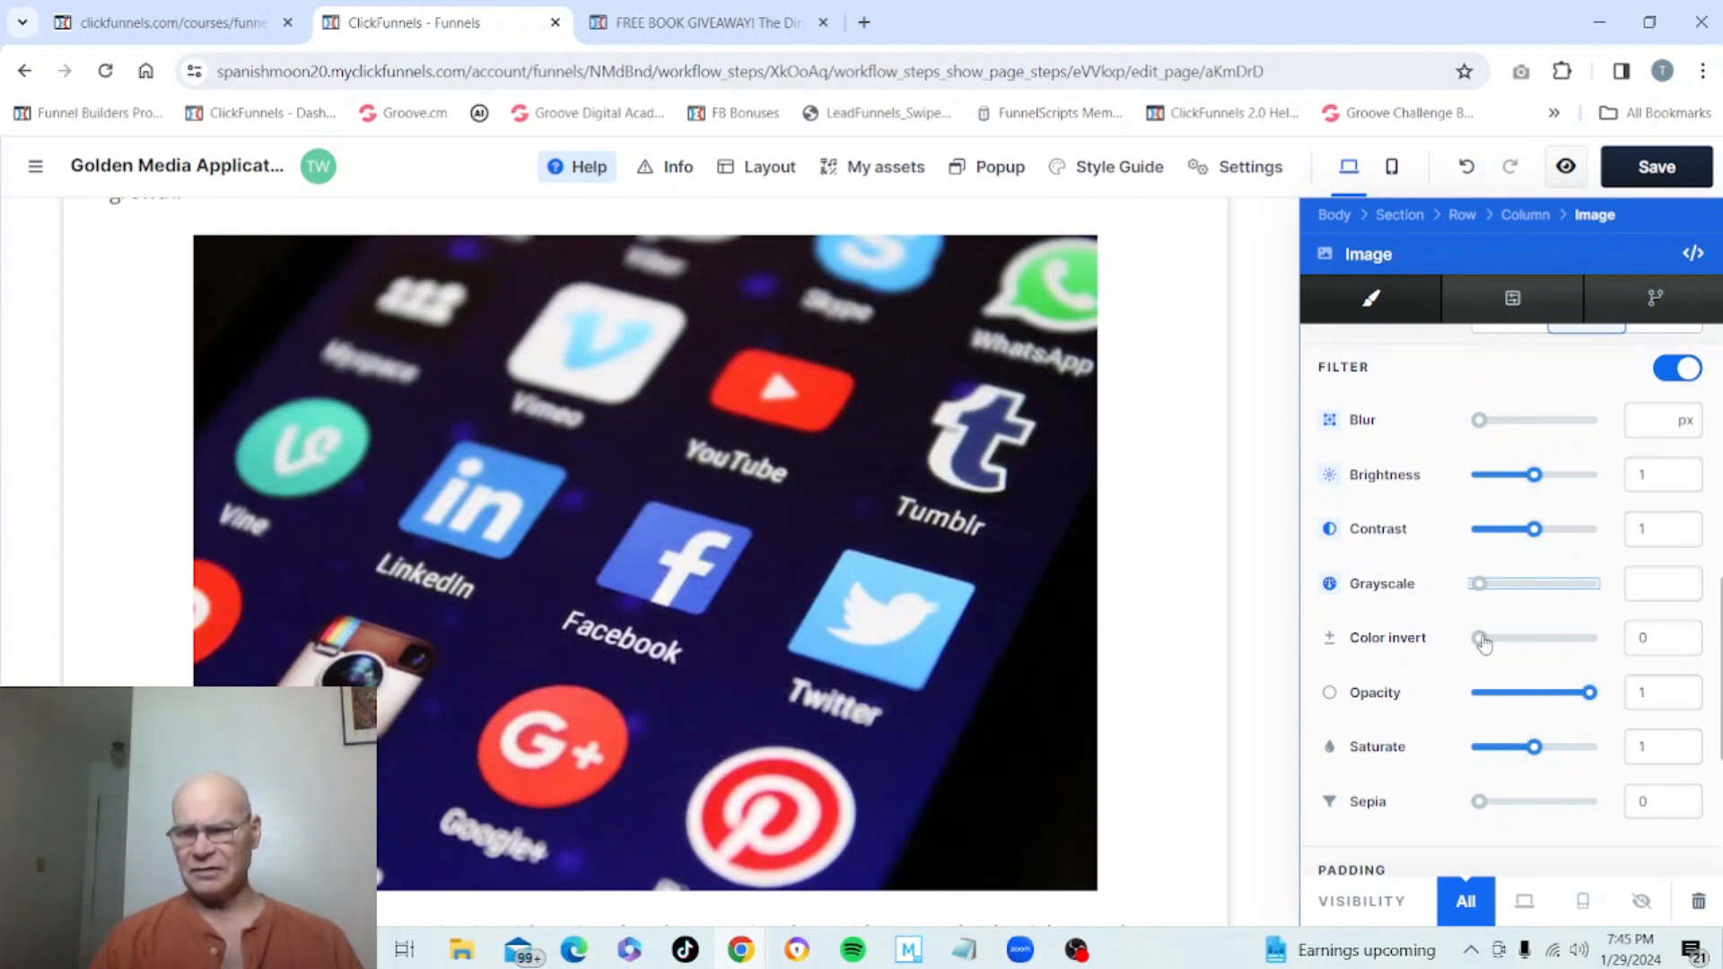
{"action": "mouse_move", "coordinate": [1485, 643]}
{"action": "left_mouse_down"}
{"action": "mouse_move", "coordinate": [1598, 644]}
{"action": "mouse_move", "coordinate": [1476, 639]}
{"action": "left_mouse_up"}
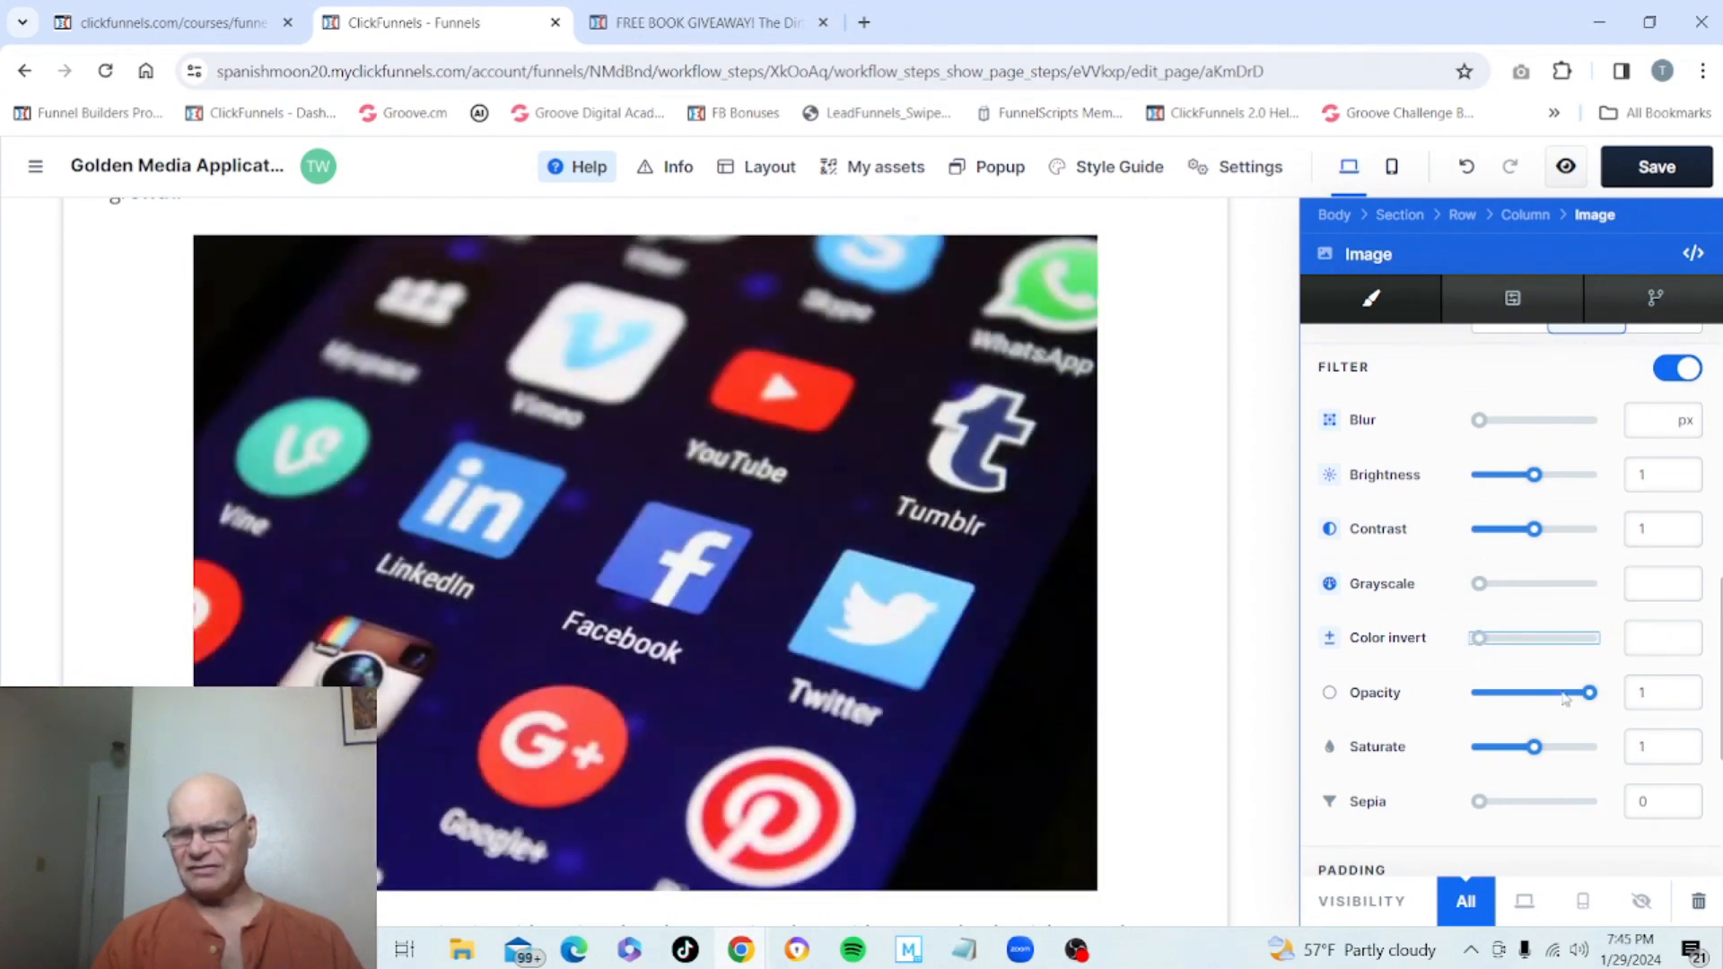
Step: Test the image's opacity, saturation and sepia at 1, restoring opacity and saturation to 1 and clearing the sepia
{"action": "mouse_move", "coordinate": [1589, 694]}
{"action": "left_mouse_down"}
{"action": "mouse_move", "coordinate": [1516, 701]}
{"action": "mouse_move", "coordinate": [1617, 699]}
{"action": "left_mouse_up"}
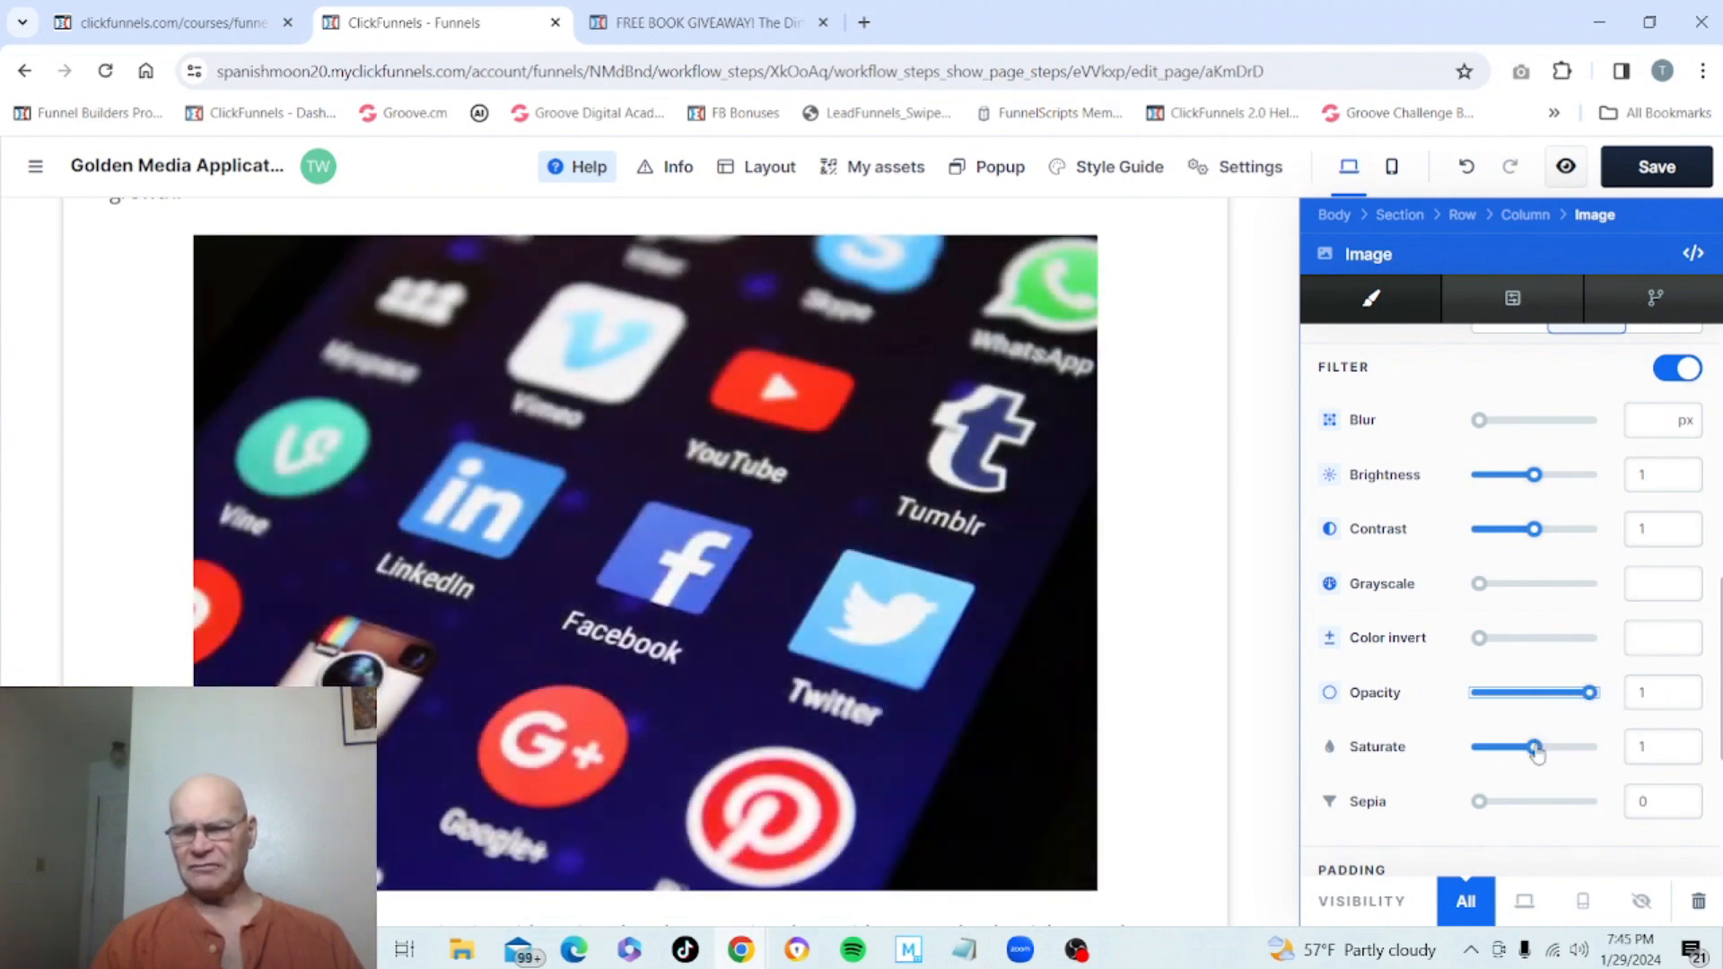
{"action": "mouse_move", "coordinate": [1537, 751]}
{"action": "left_mouse_down"}
{"action": "mouse_move", "coordinate": [1590, 759]}
{"action": "mouse_move", "coordinate": [1535, 755]}
{"action": "left_mouse_up"}
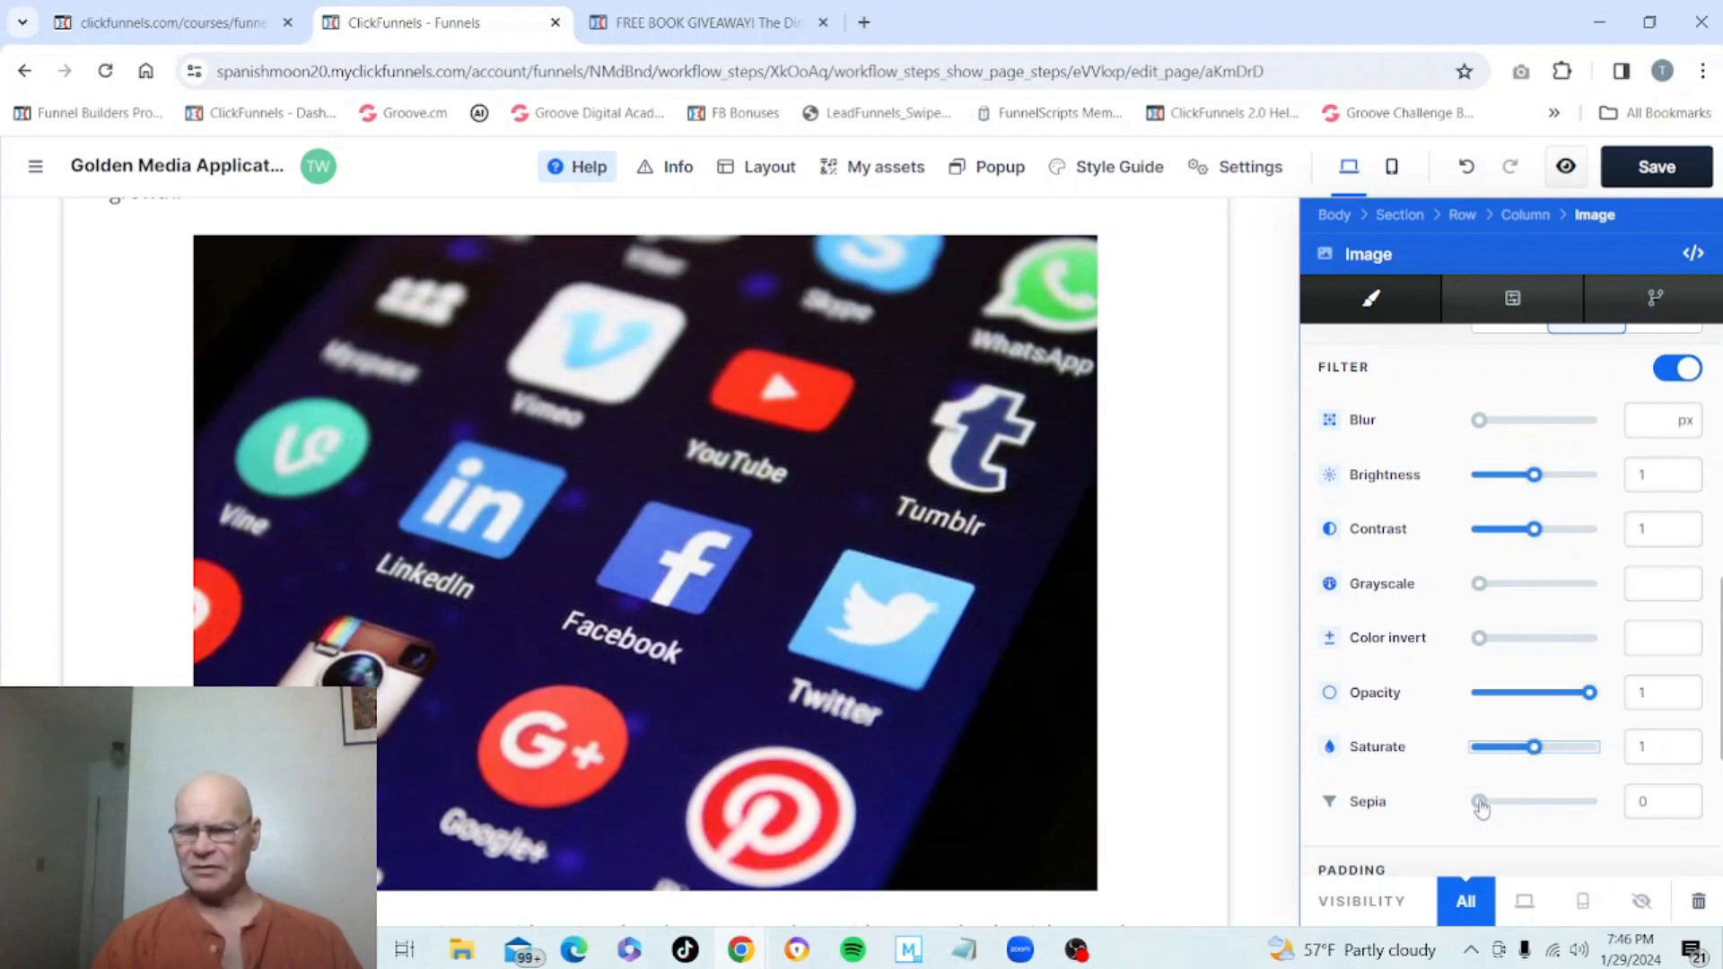
{"action": "left_click_drag", "start_coordinate": [1480, 808], "coordinate": [1604, 820]}
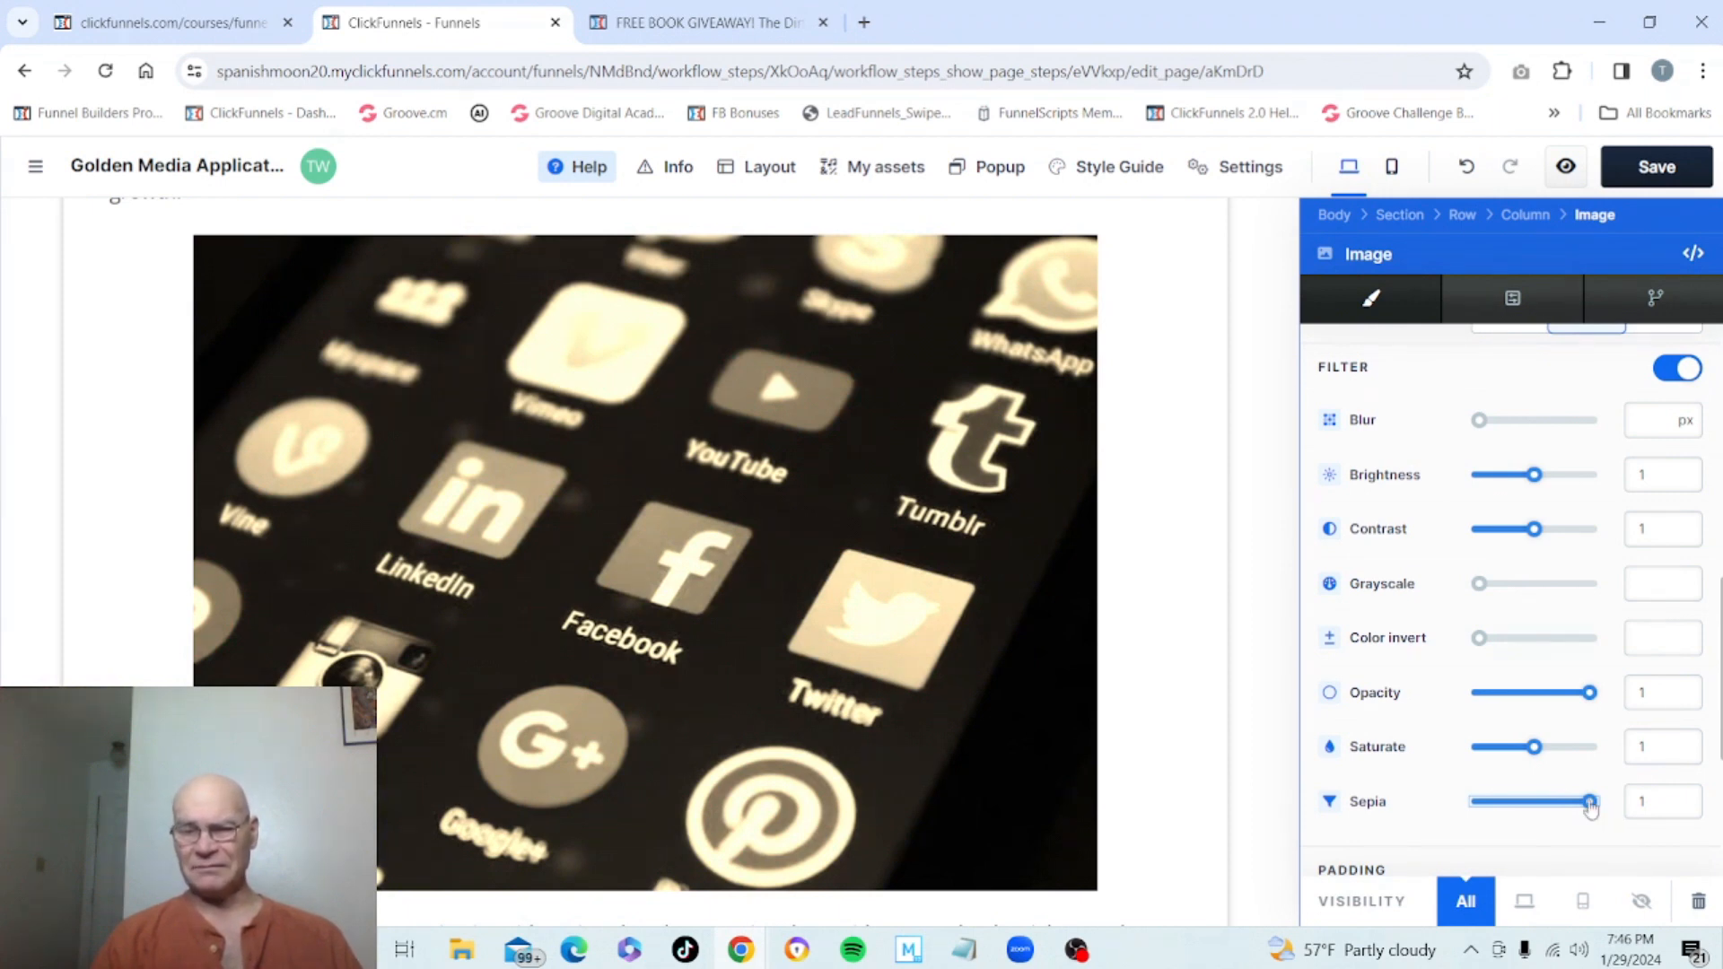
{"action": "left_click_drag", "start_coordinate": [1591, 808], "coordinate": [1469, 805]}
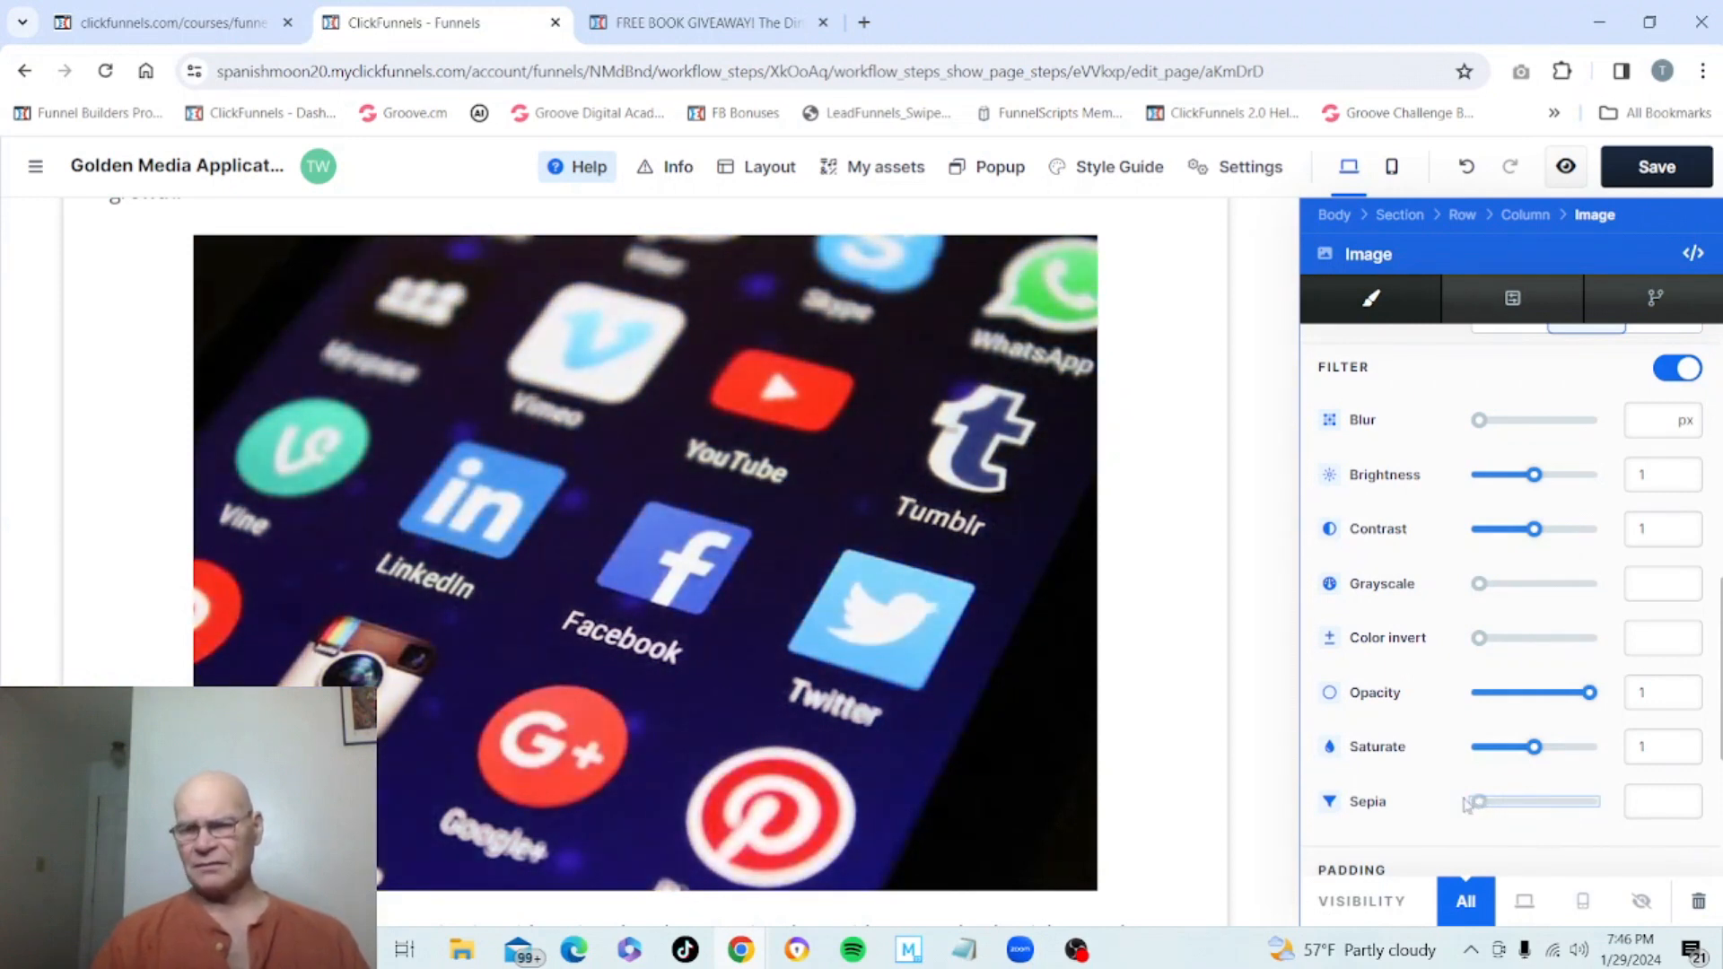